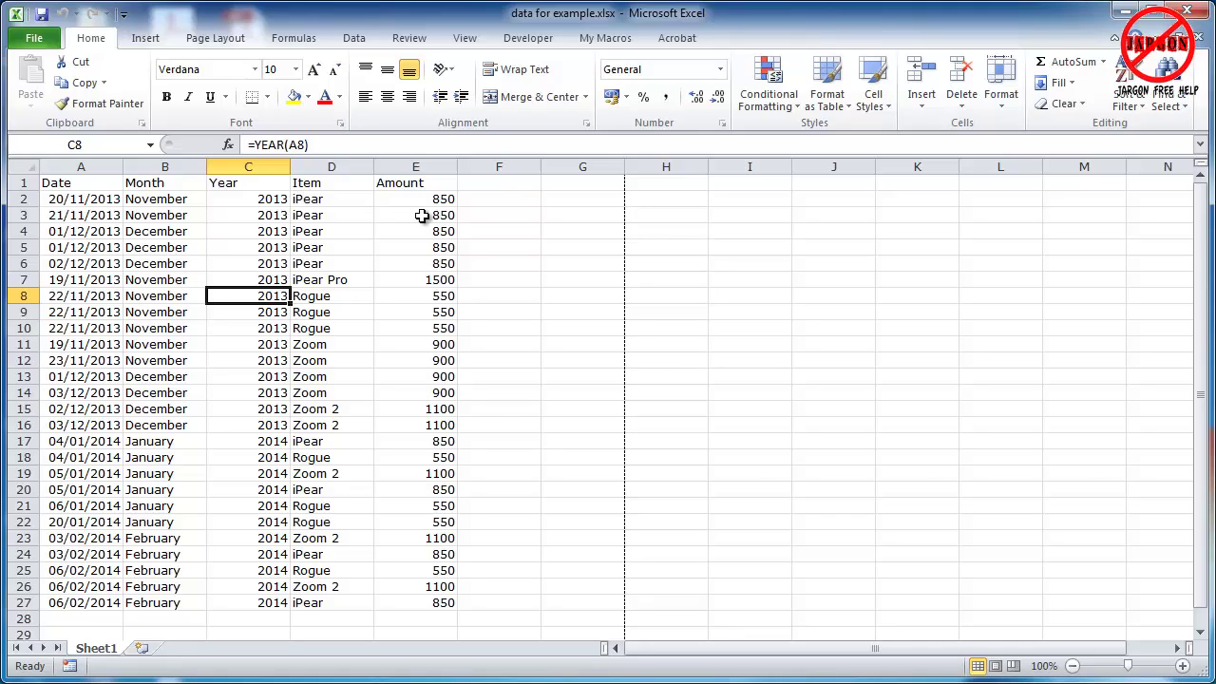
# - Switch to the Insert ribbon tab
pyautogui.click(145, 38)
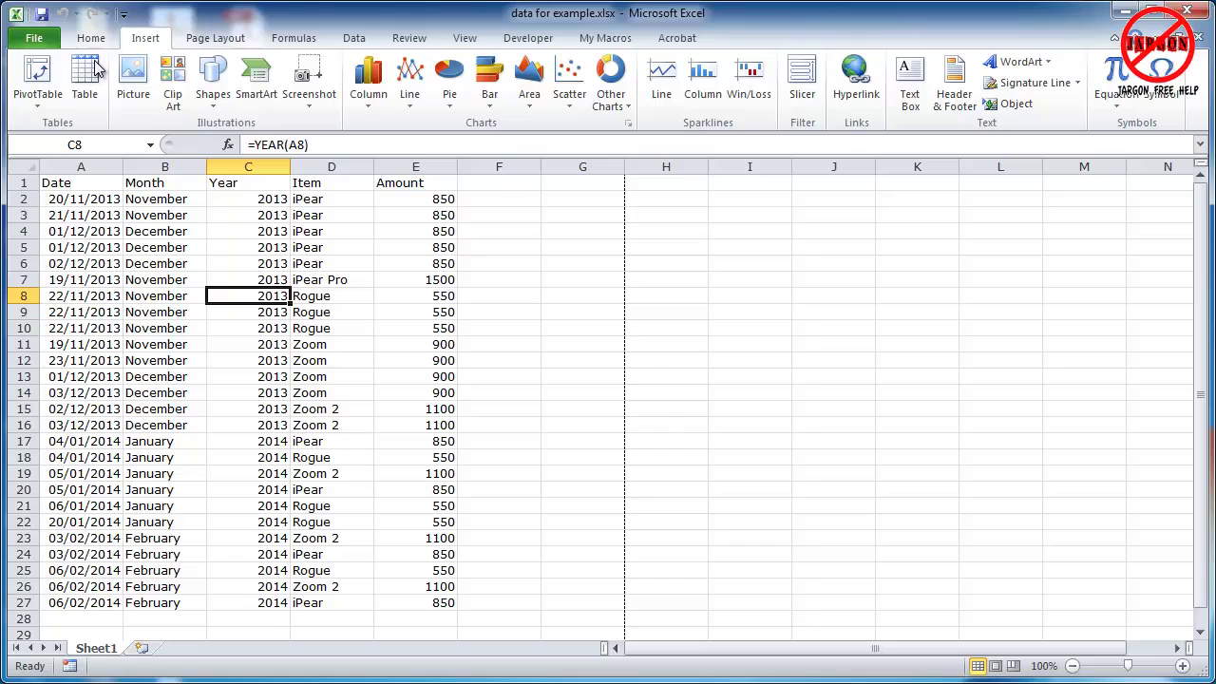
# - Select a cell in the sales data and start a PivotTable proposing range A1:E27
pyautogui.click(36, 103)
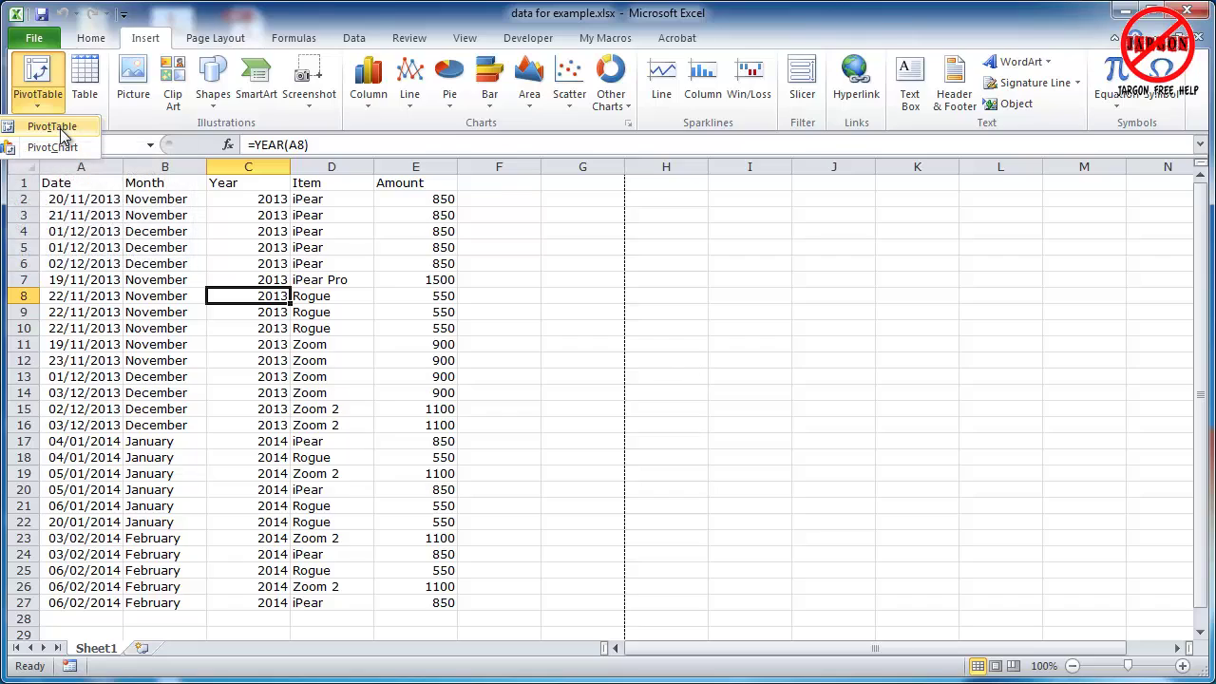
pyautogui.click(228, 276)
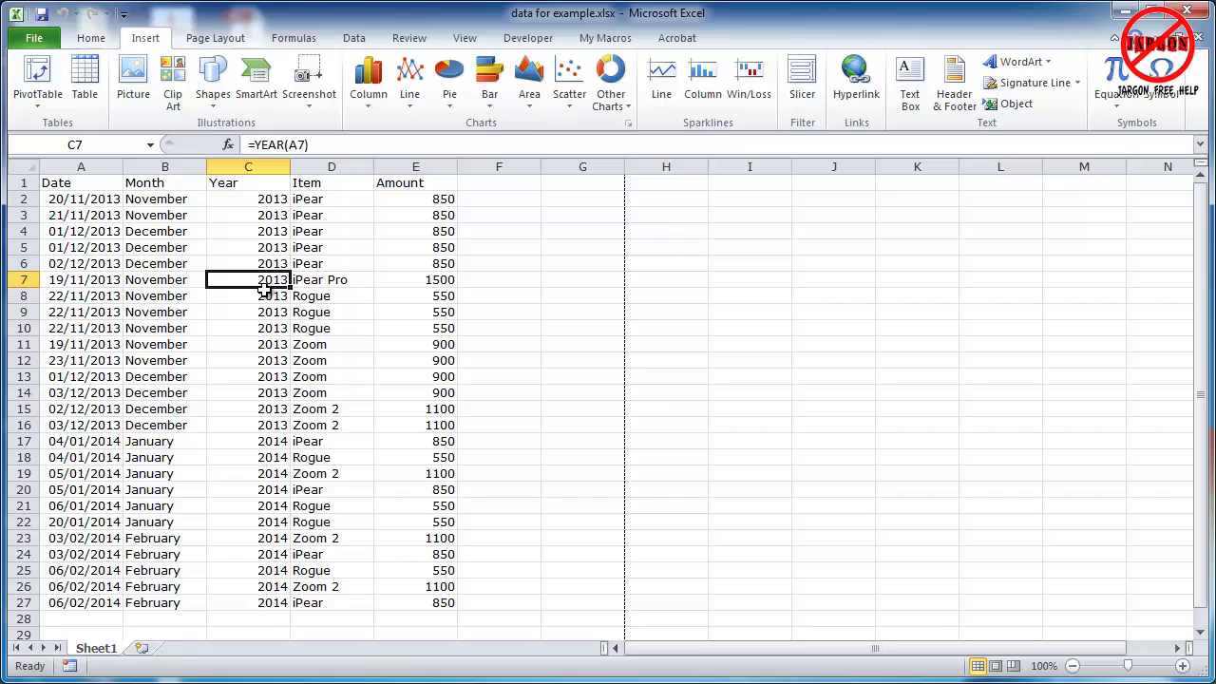
pyautogui.click(43, 104)
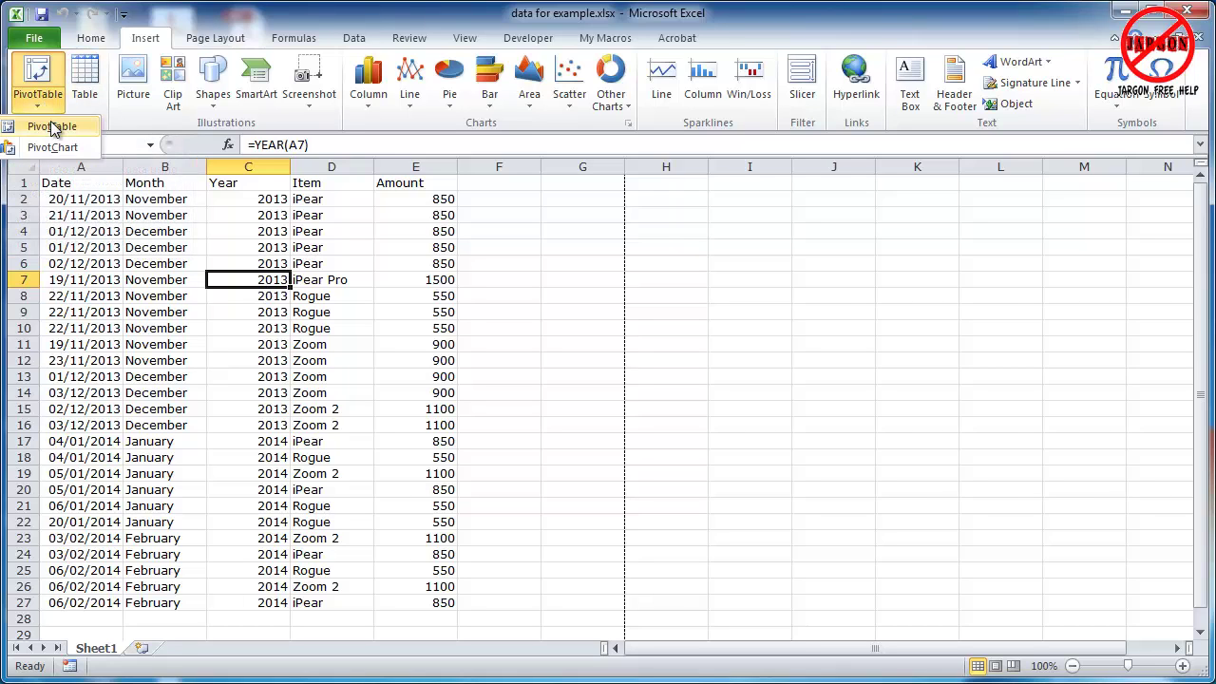
pyautogui.click(52, 128)
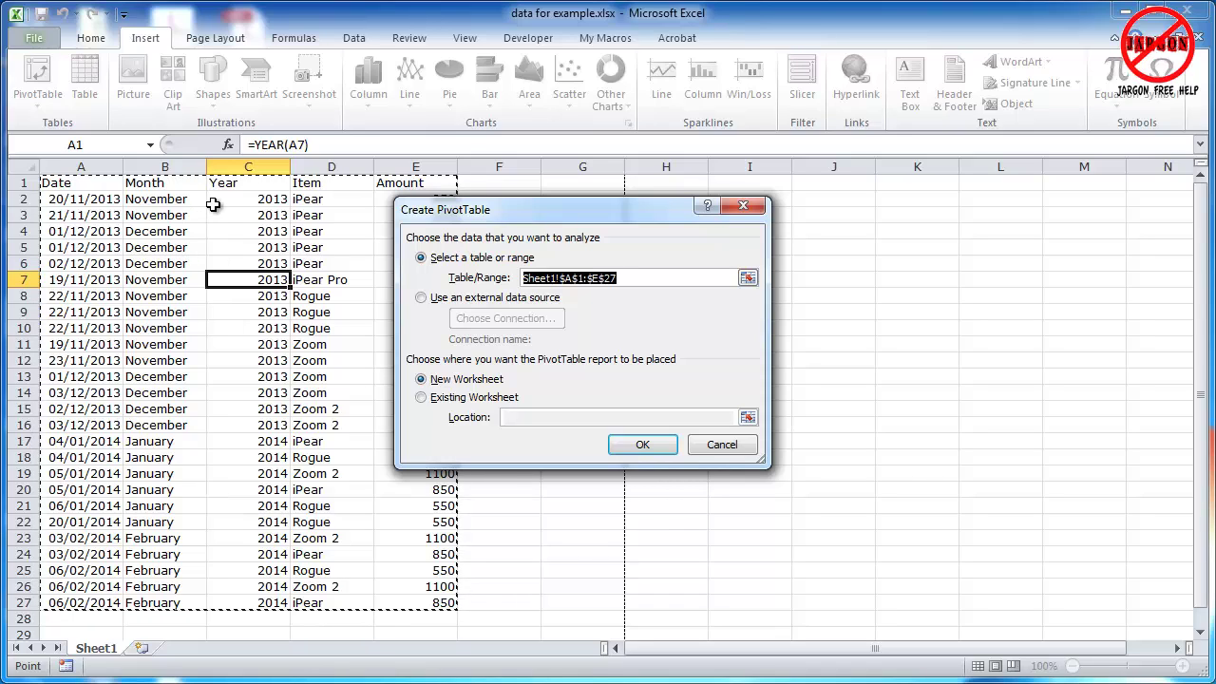
# - Choose an external data source and browse connections and files, leaving none chosen
pyautogui.click(423, 299)
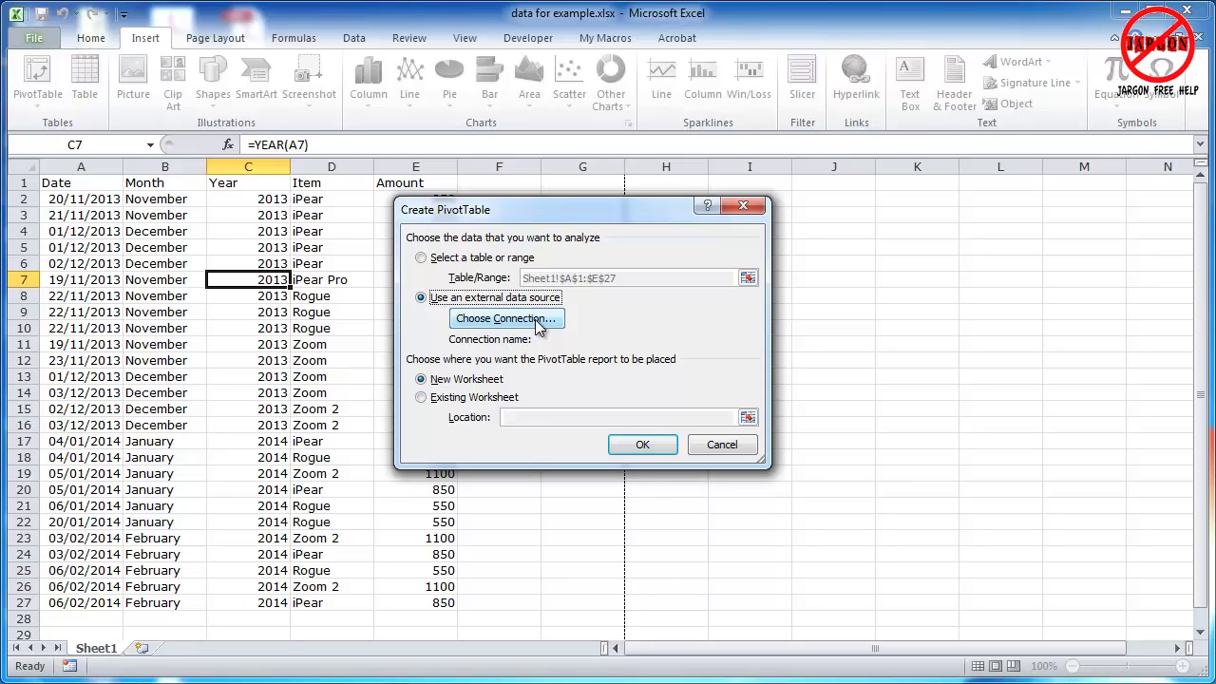
pyautogui.click(538, 323)
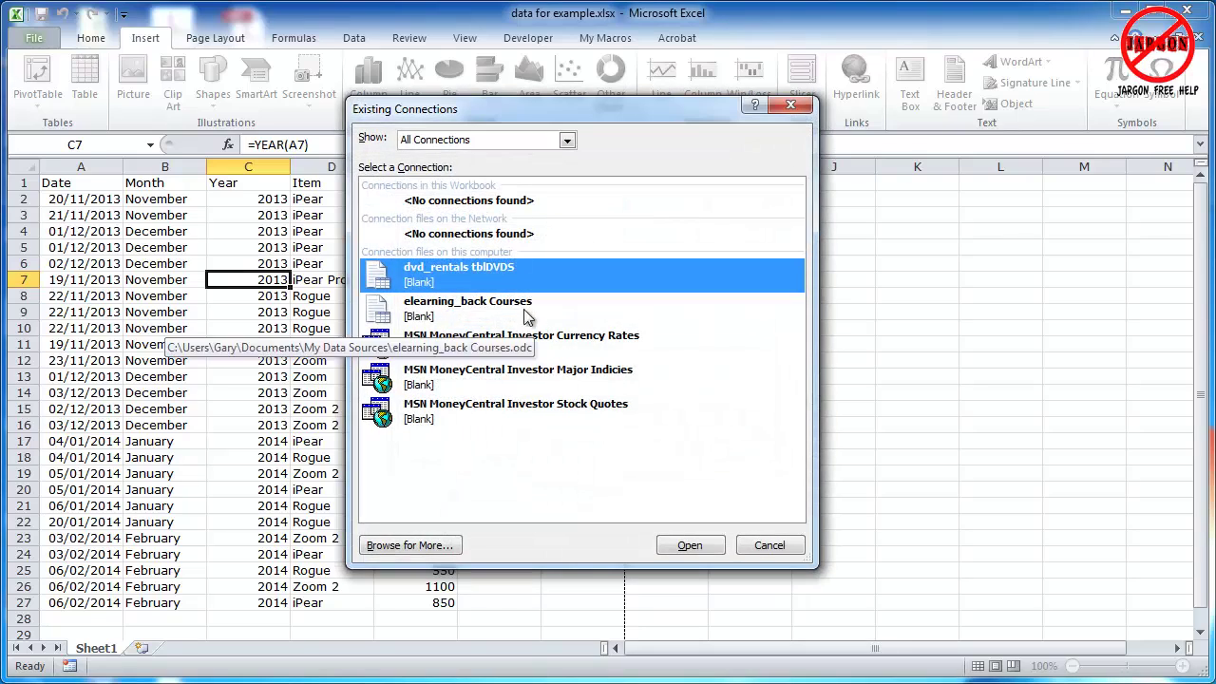
pyautogui.click(441, 311)
pyautogui.click(443, 271)
pyautogui.click(438, 304)
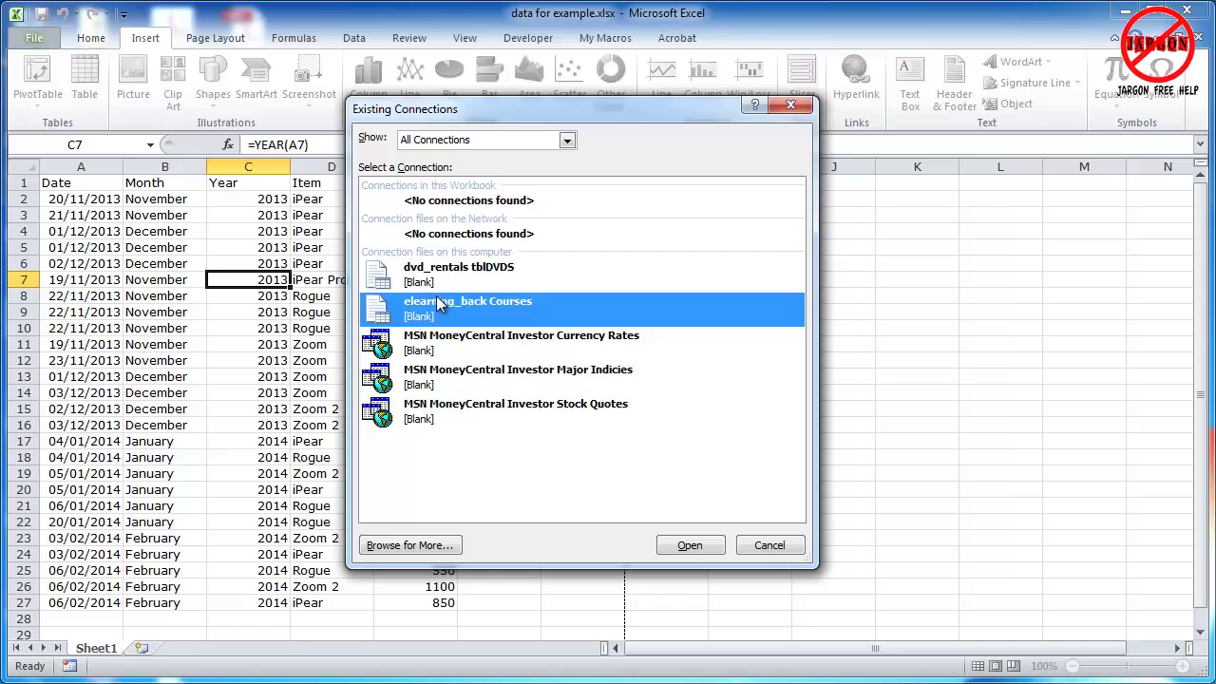
pyautogui.click(419, 546)
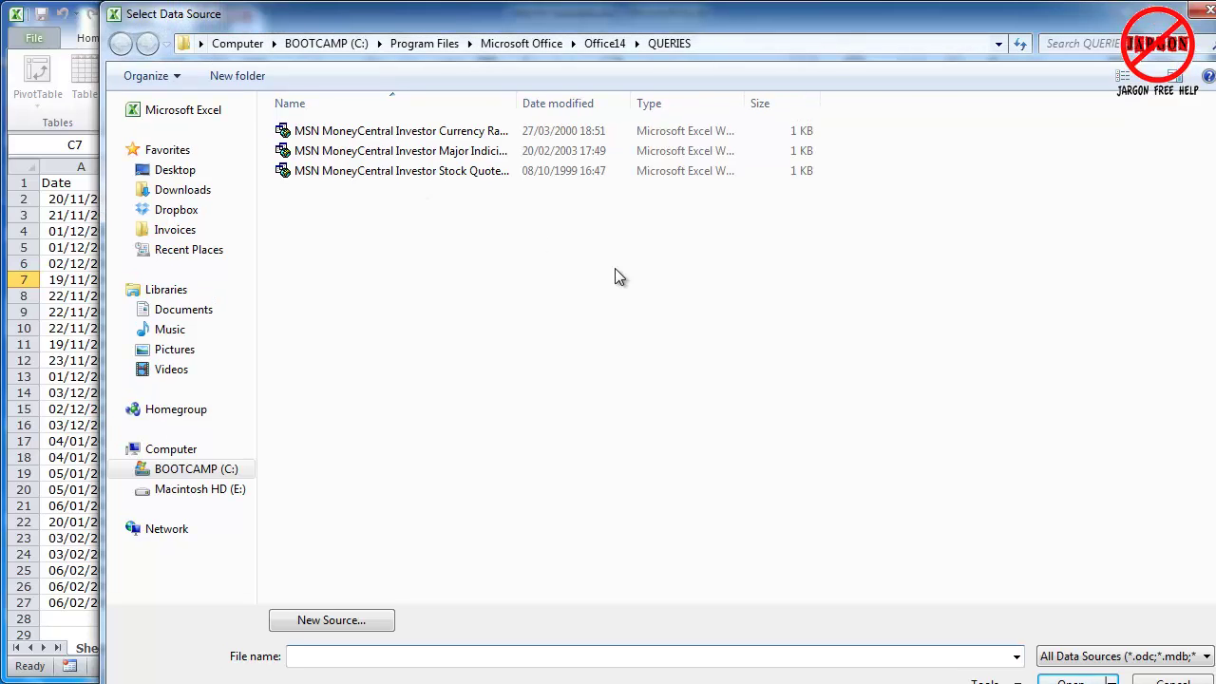
pyautogui.click(1205, 681)
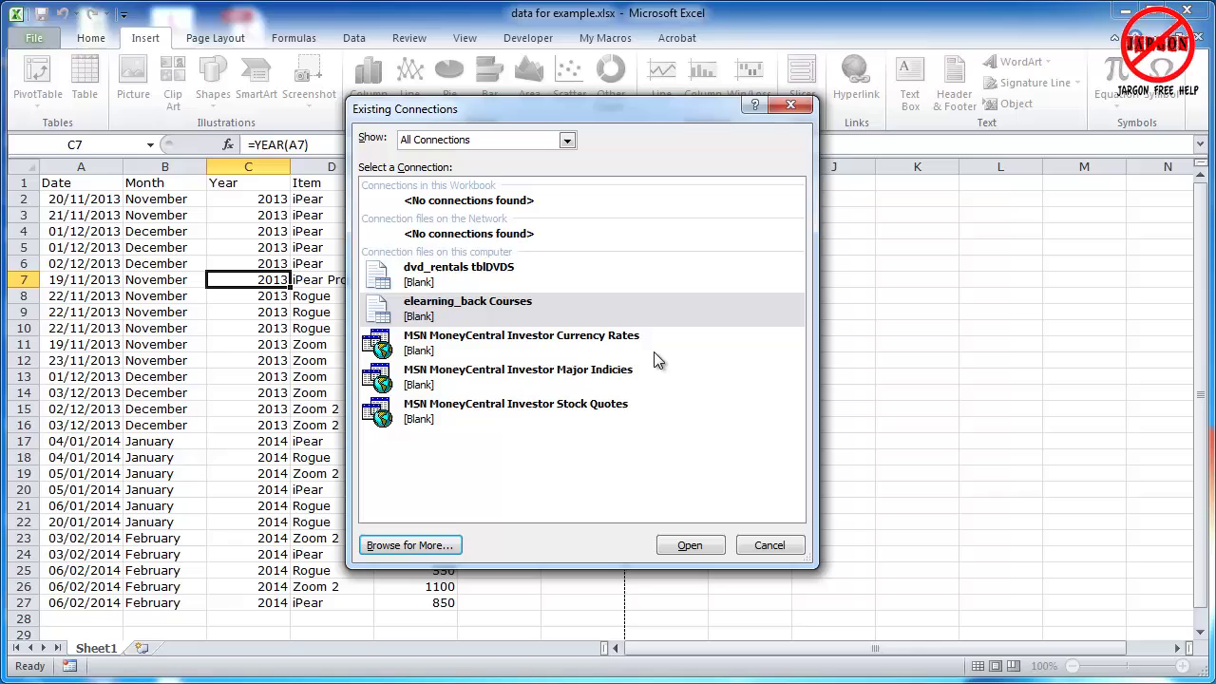
pyautogui.click(785, 547)
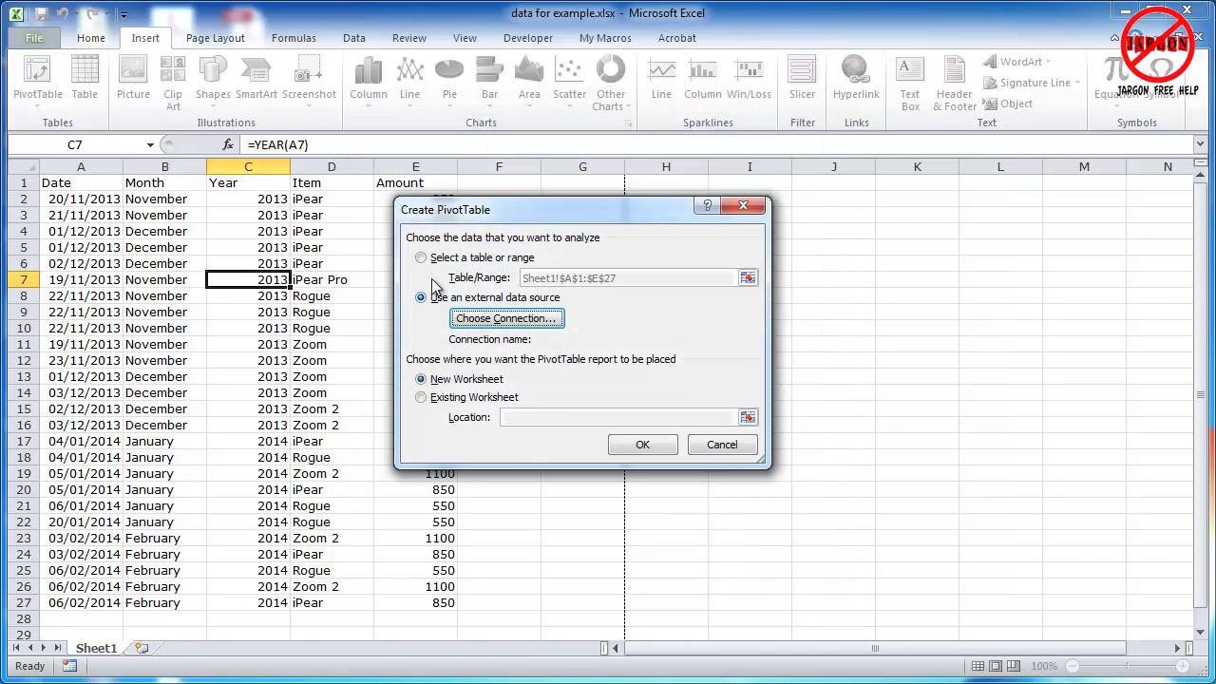
# - Use the Sheet1 range as source, try location G13, then create the PivotTable on a new worksheet
pyautogui.click(421, 258)
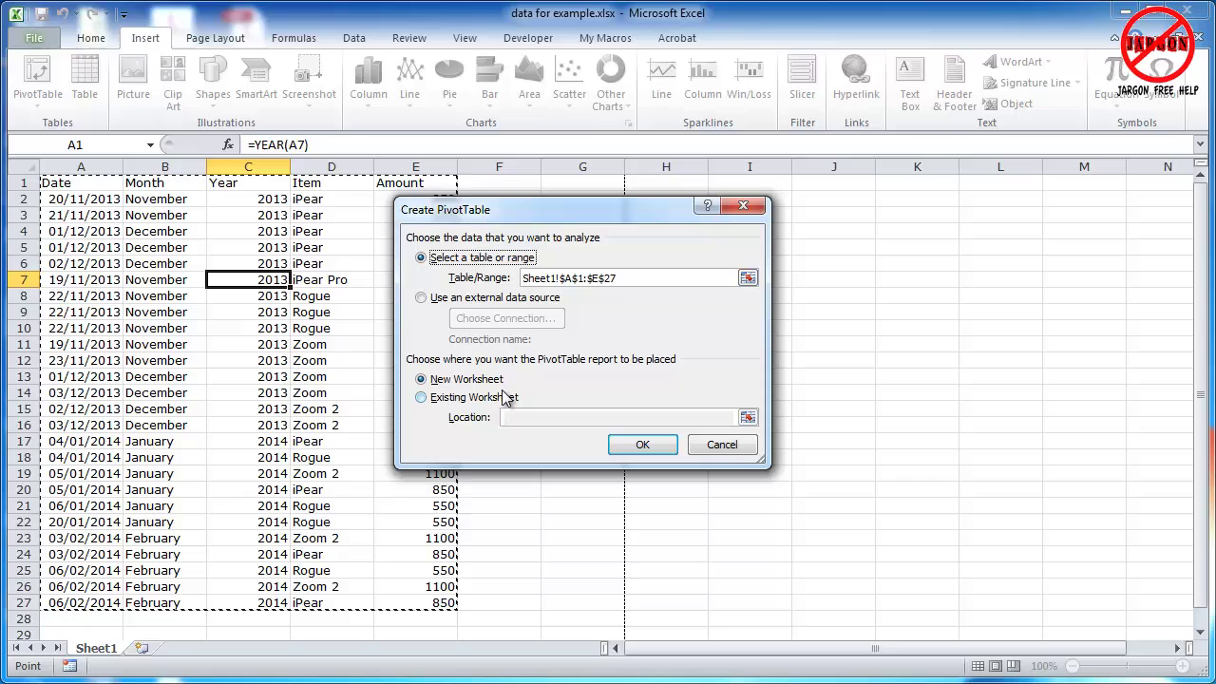
pyautogui.click(425, 400)
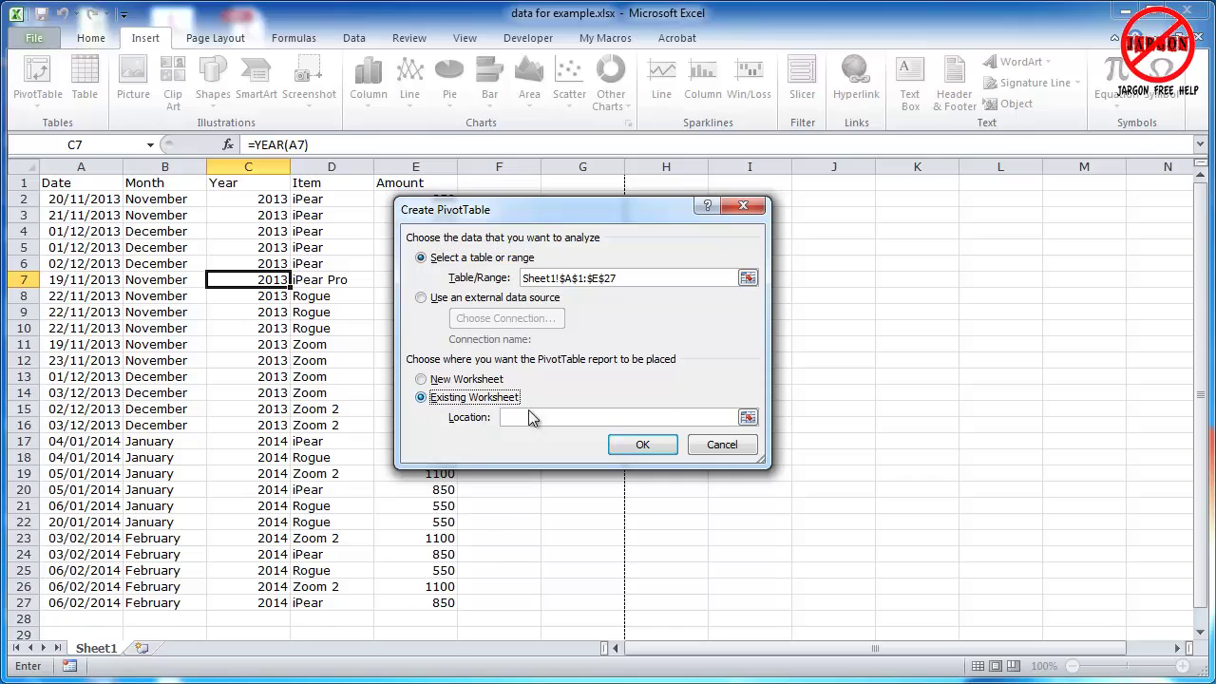
pyautogui.click(748, 418)
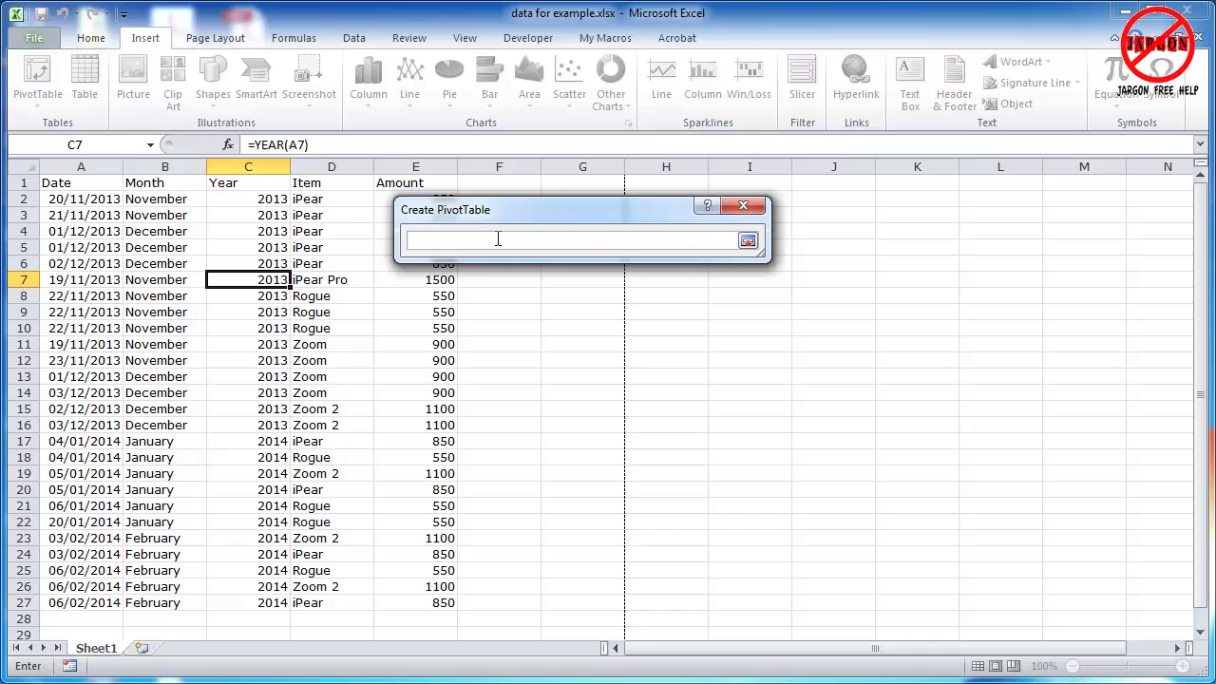
pyautogui.click(549, 378)
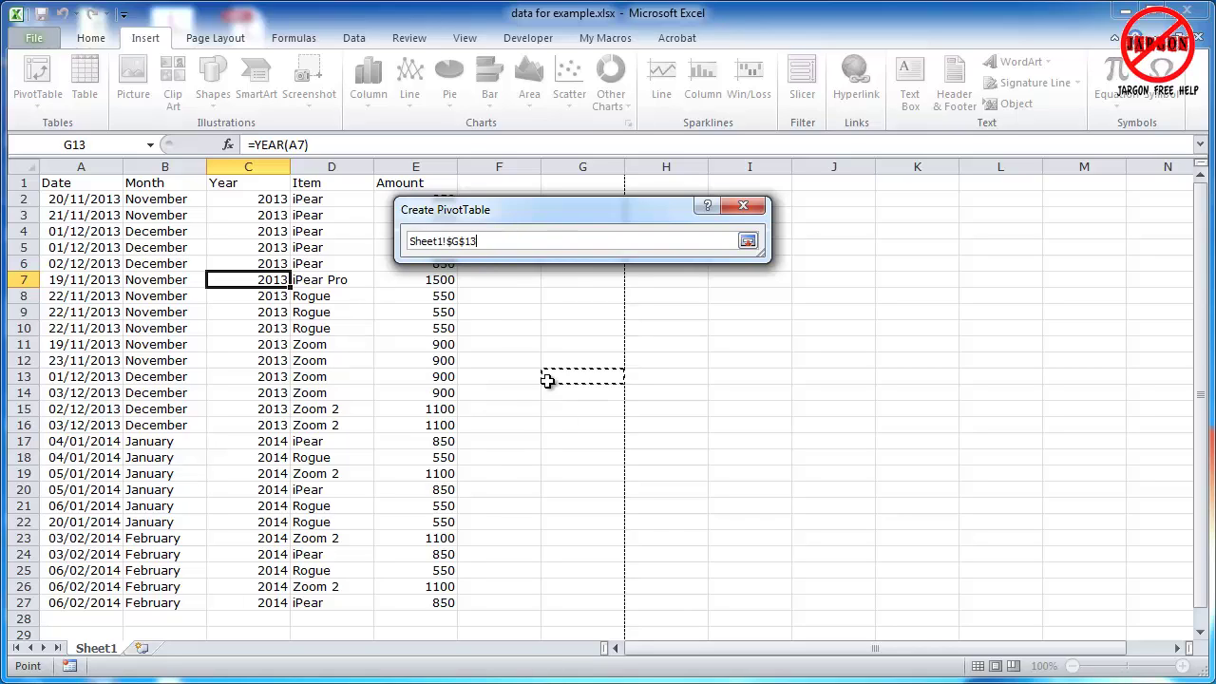
pyautogui.click(749, 242)
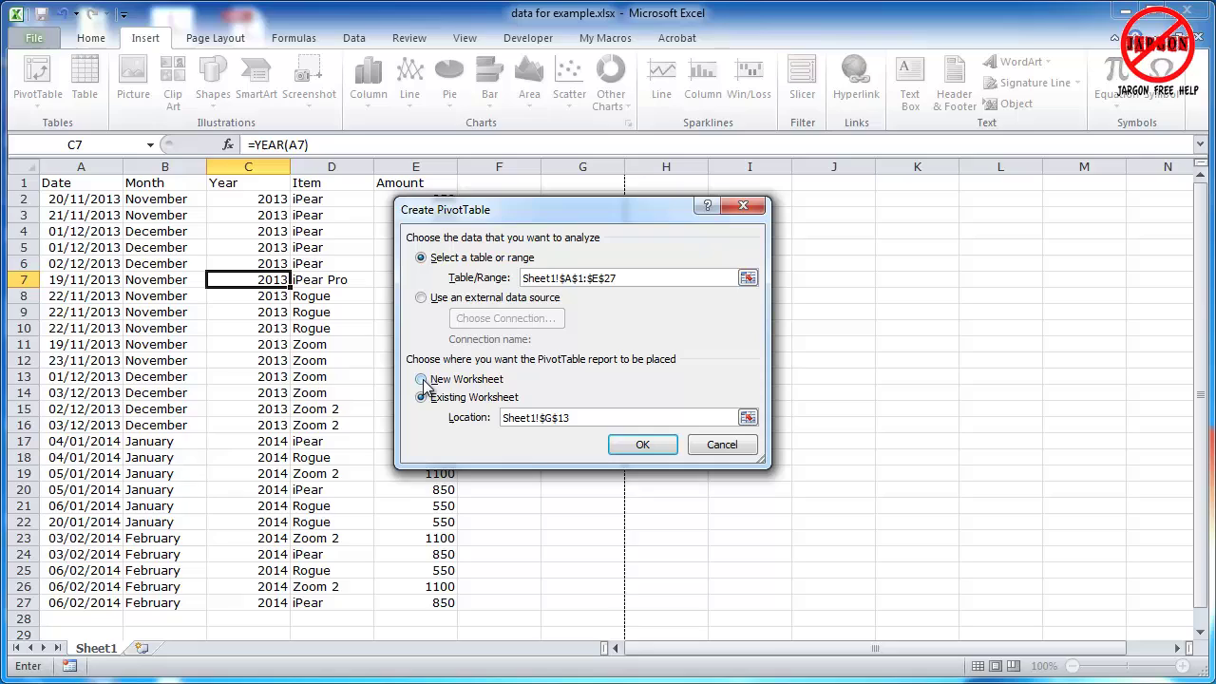
pyautogui.click(423, 380)
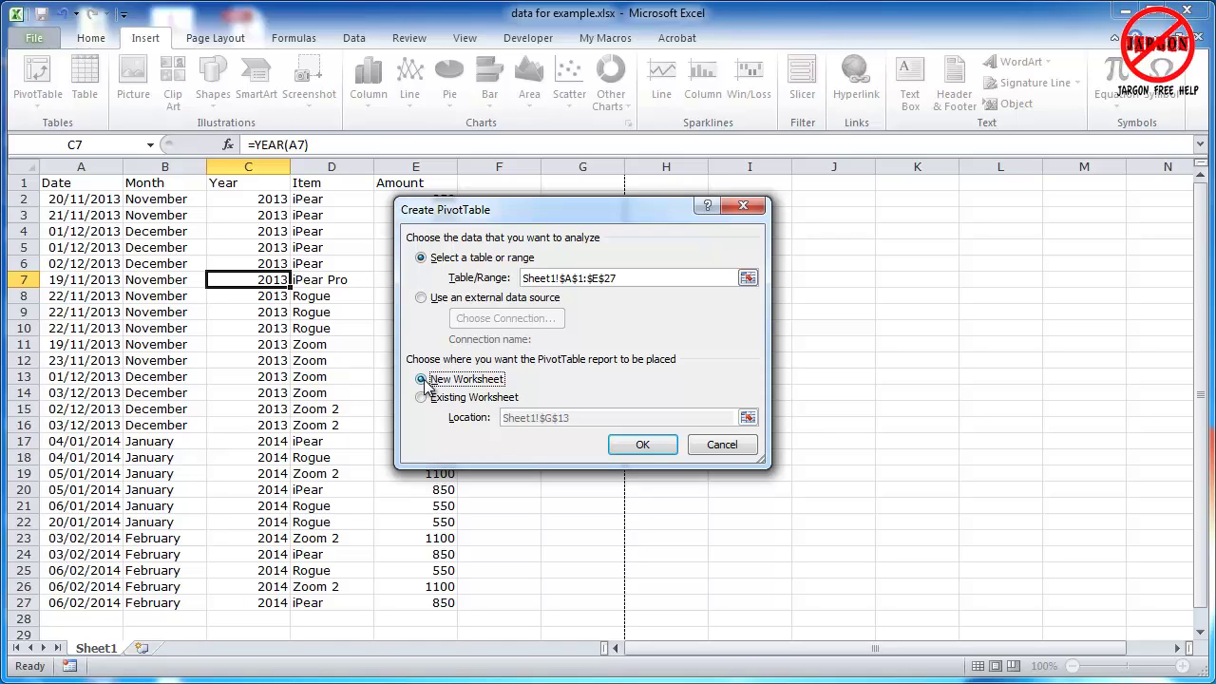
pyautogui.click(641, 446)
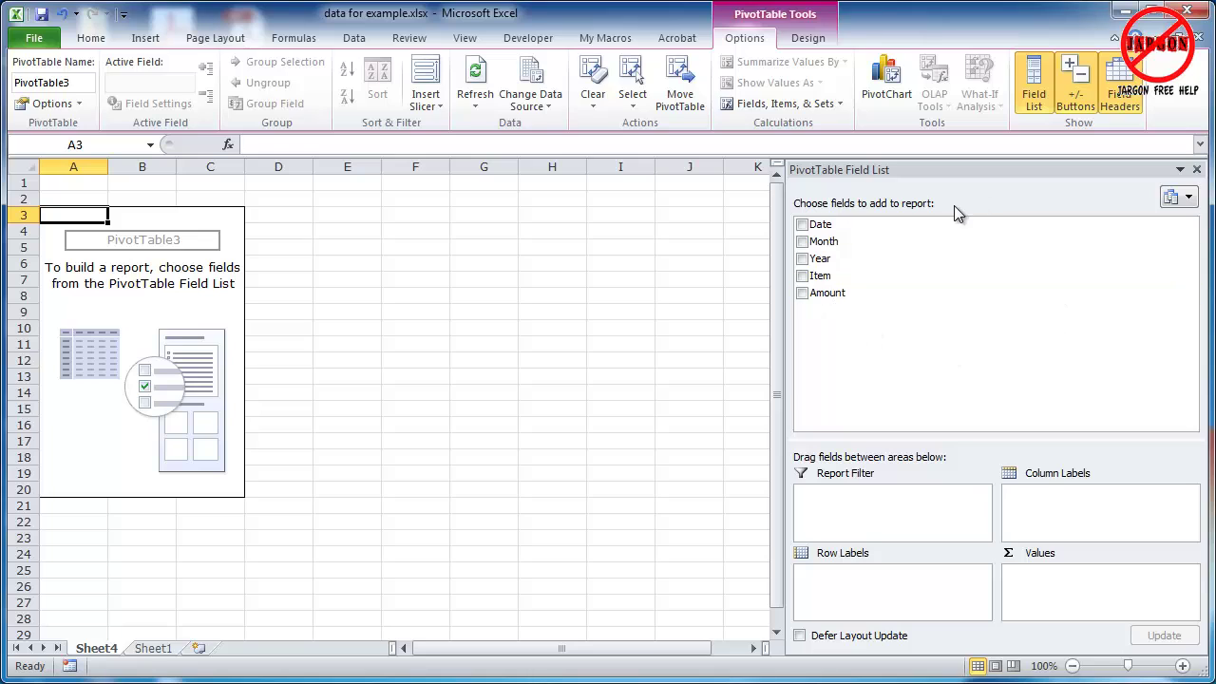
pyautogui.click(408, 250)
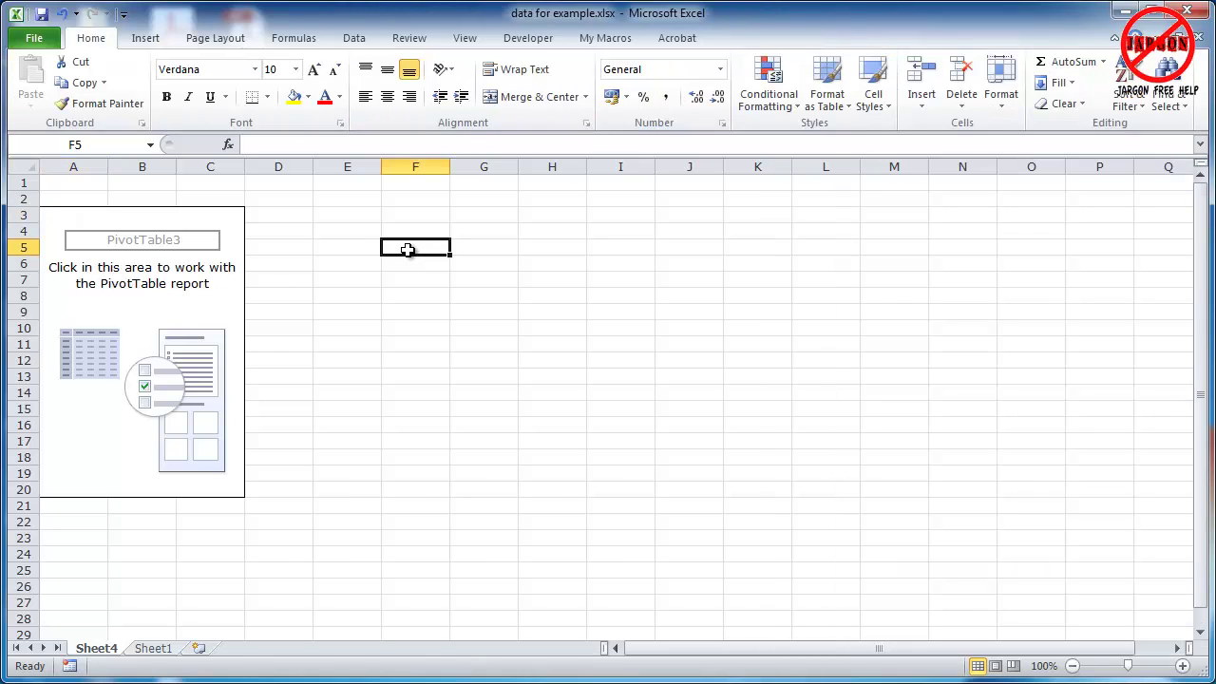
pyautogui.click(85, 228)
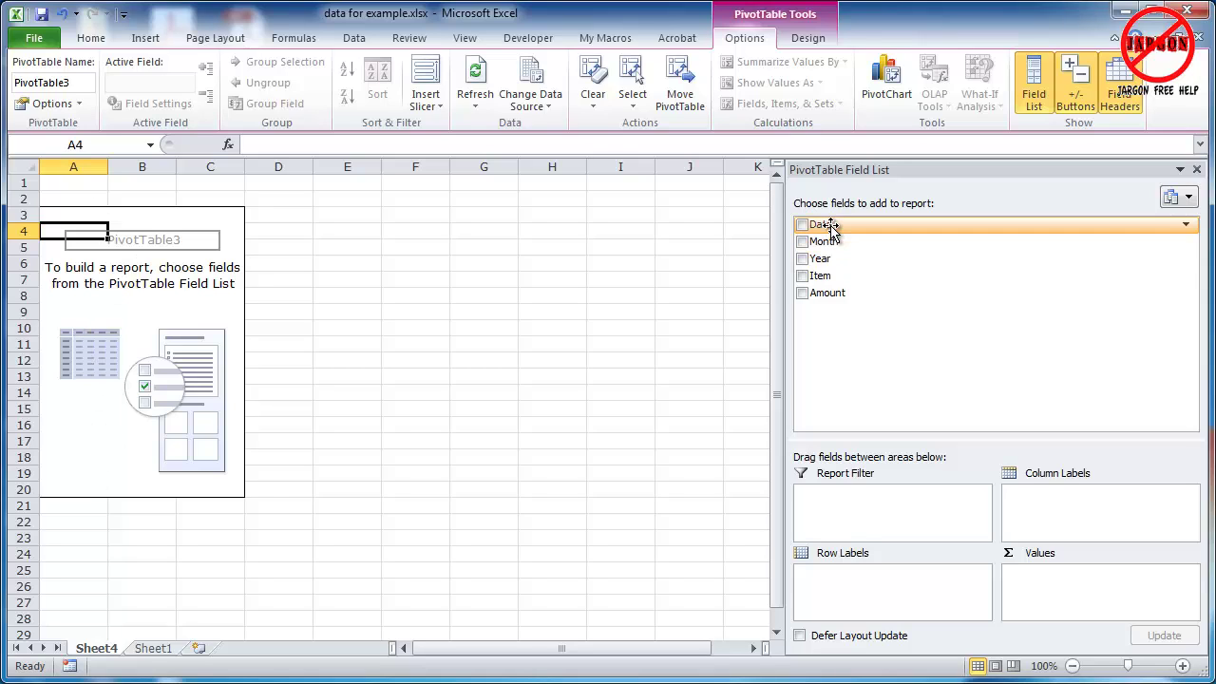
# - Put Date in rows, Item in columns and Amount in Values, then remove Date
pyautogui.moveTo(829, 226)
pyautogui.mouseDown()
pyautogui.moveTo(858, 589)
pyautogui.moveTo(847, 593)
pyautogui.mouseUp()
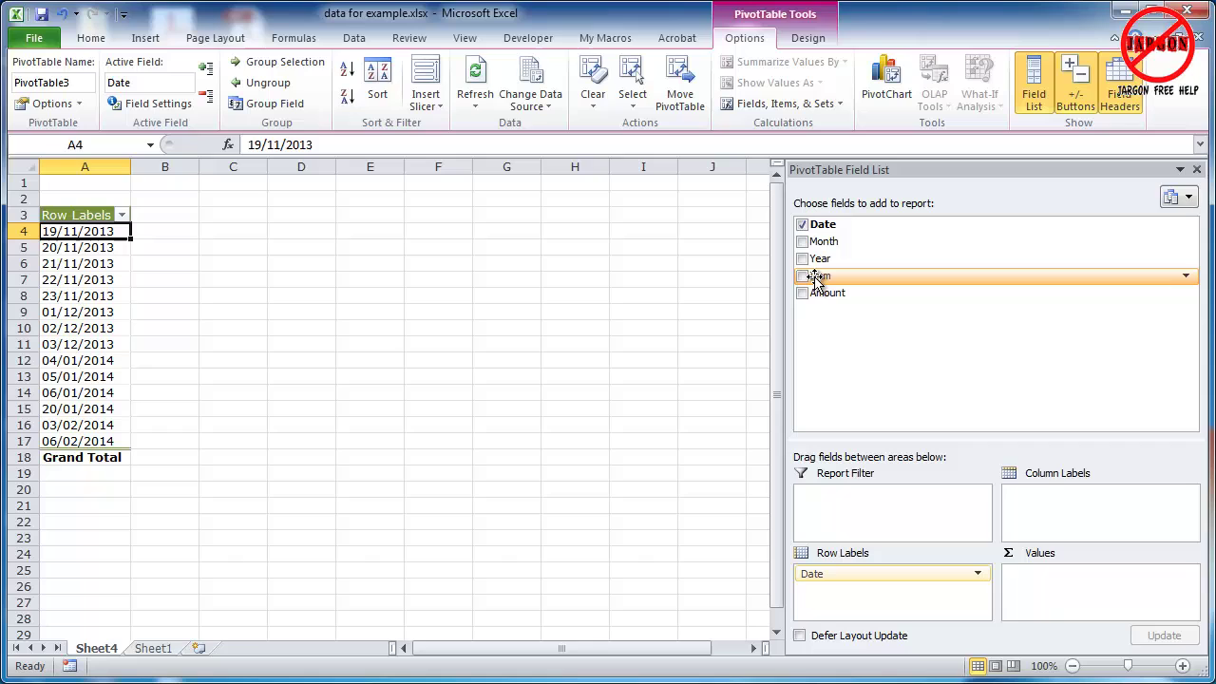
pyautogui.moveTo(817, 277); pyautogui.dragTo(1041, 503)
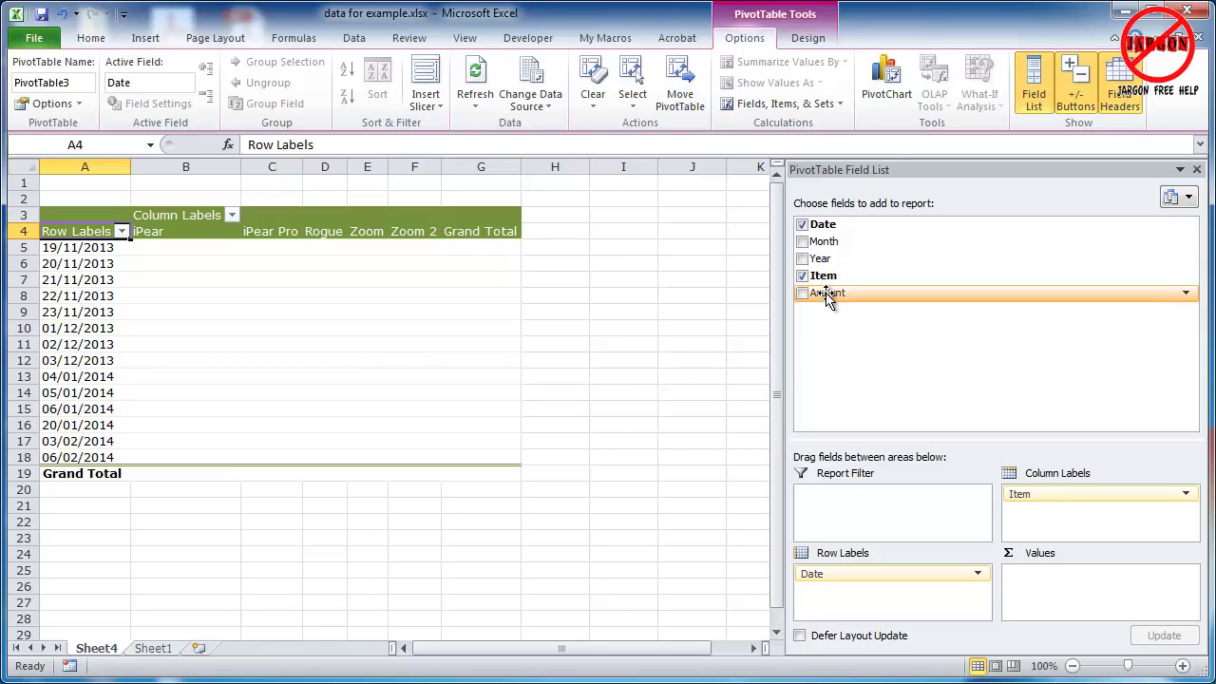
pyautogui.moveTo(827, 295); pyautogui.dragTo(1049, 589)
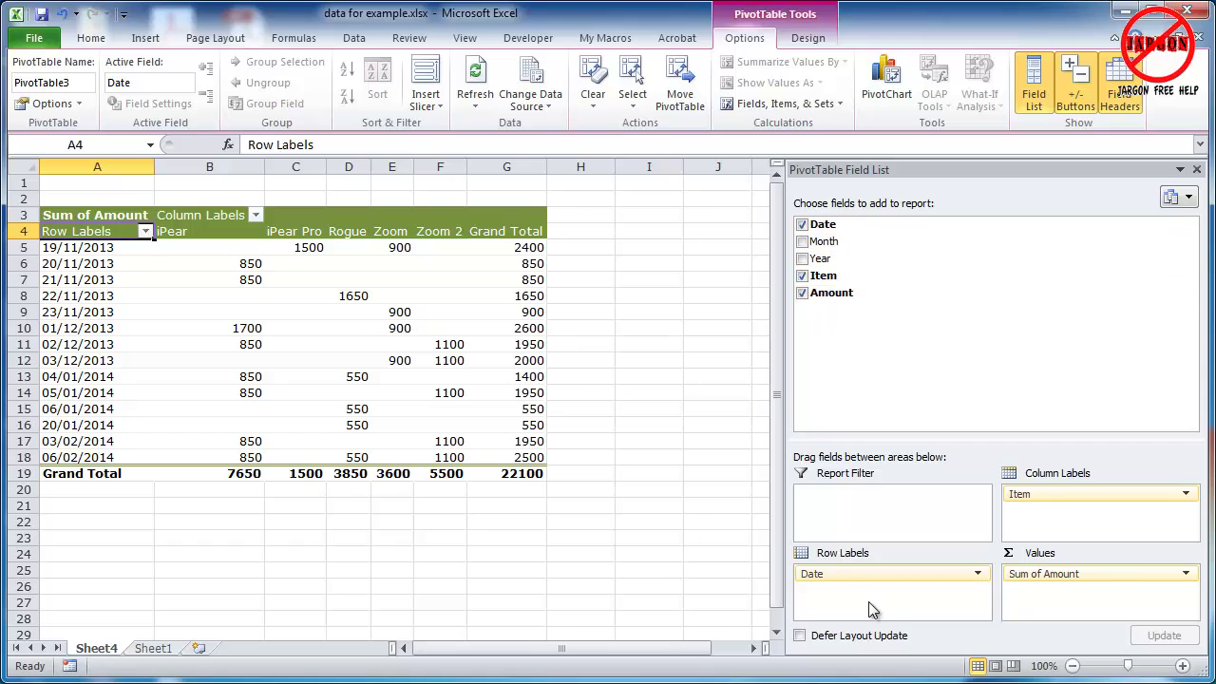
pyautogui.moveTo(846, 574); pyautogui.dragTo(859, 423)
# - Group the pivot rows by Year instead of Date, giving 13200 for 2013 and 8900 for 2014
pyautogui.moveTo(858, 375); pyautogui.dragTo(858, 375)
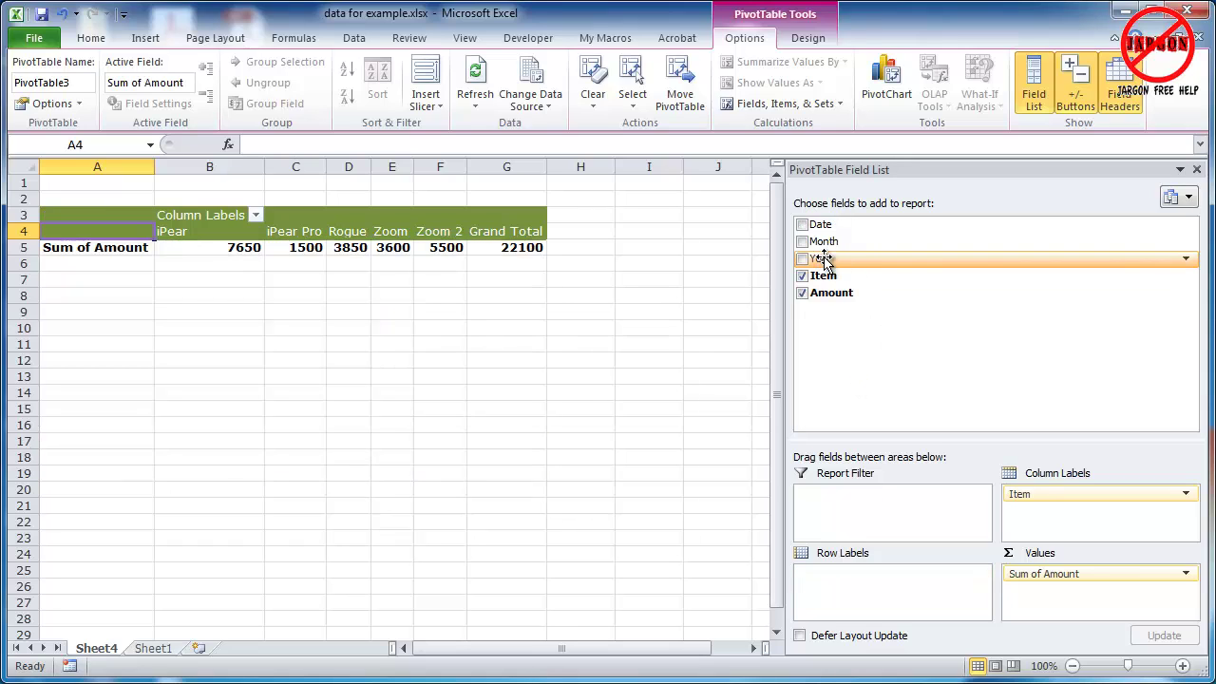
pyautogui.moveTo(823, 261); pyautogui.dragTo(844, 580)
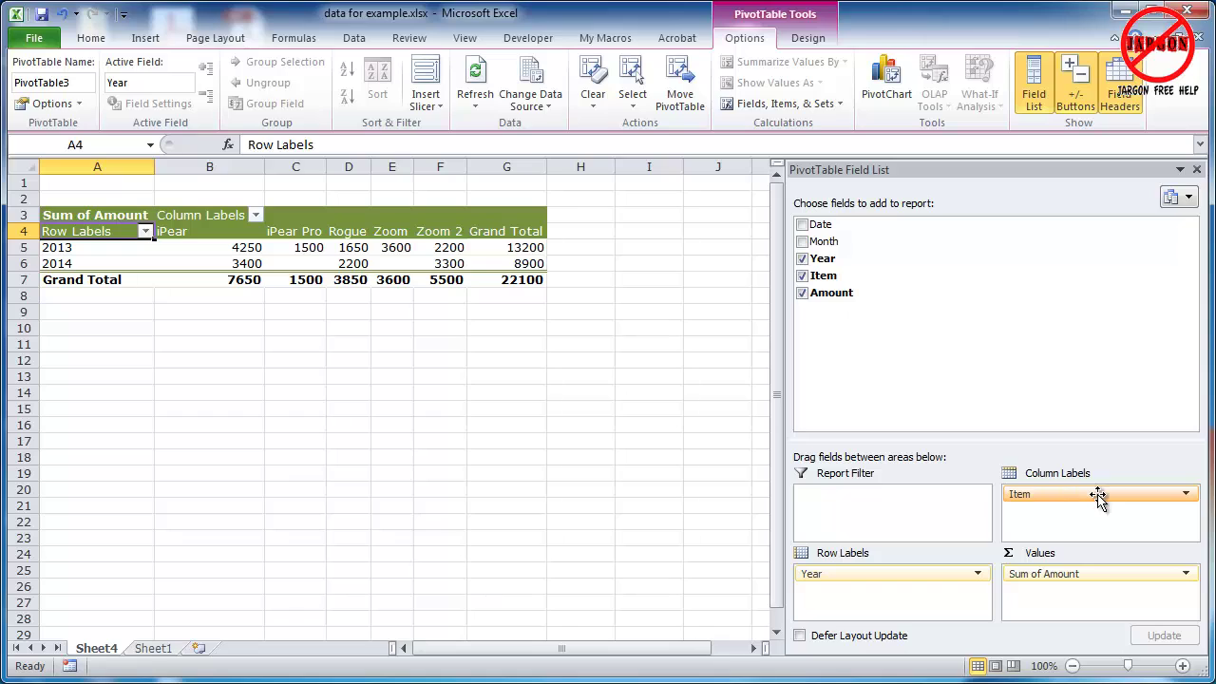
# - Put Item down the rows and Year across the columns
pyautogui.moveTo(1097, 495); pyautogui.dragTo(902, 604)
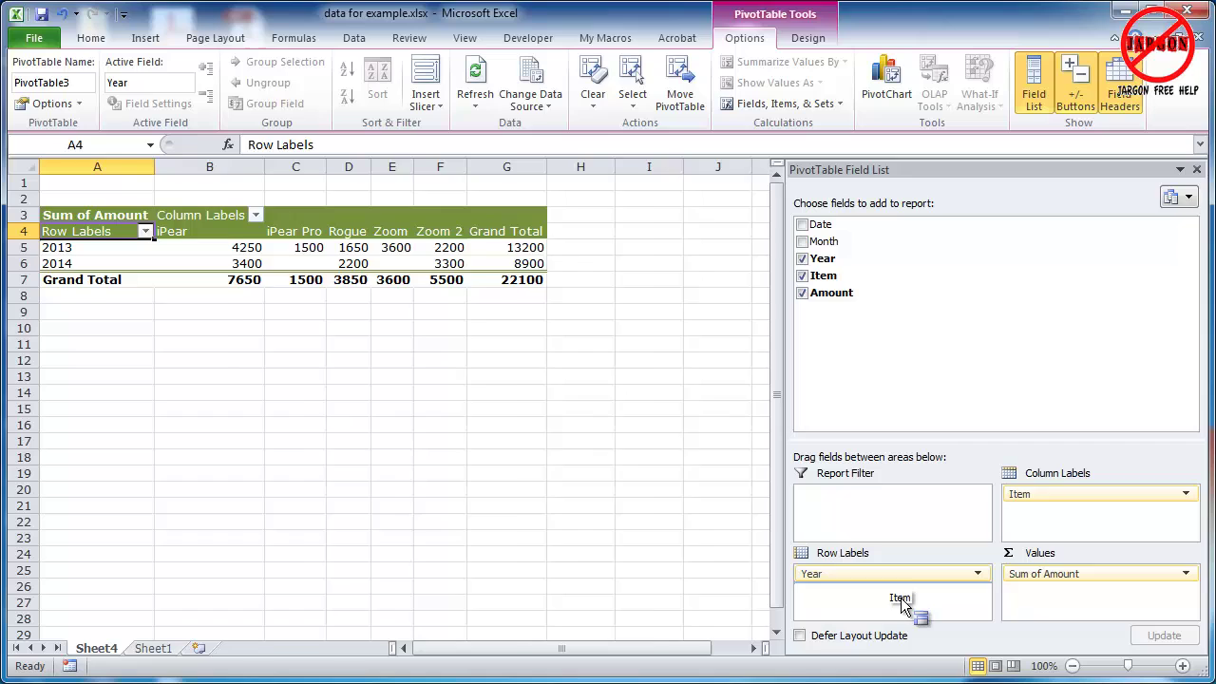
pyautogui.moveTo(902, 605); pyautogui.dragTo(1054, 498)
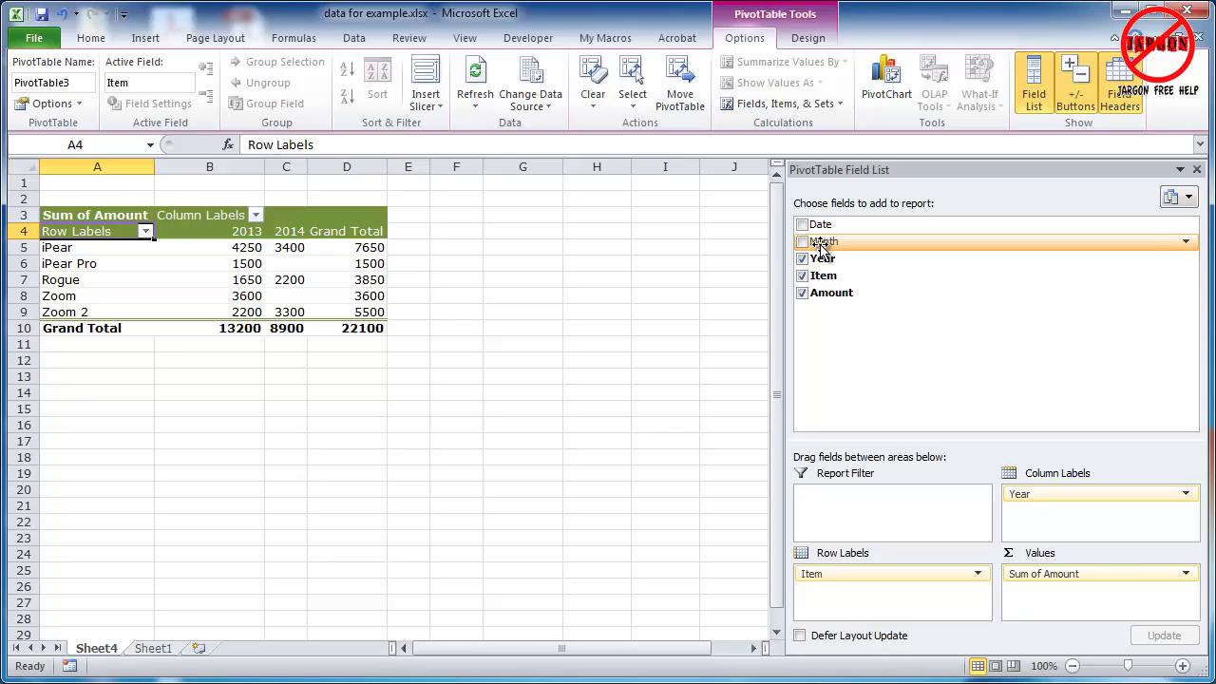
# - Add Month to Column Labels and nest it beneath Year
pyautogui.moveTo(822, 245); pyautogui.dragTo(1028, 526)
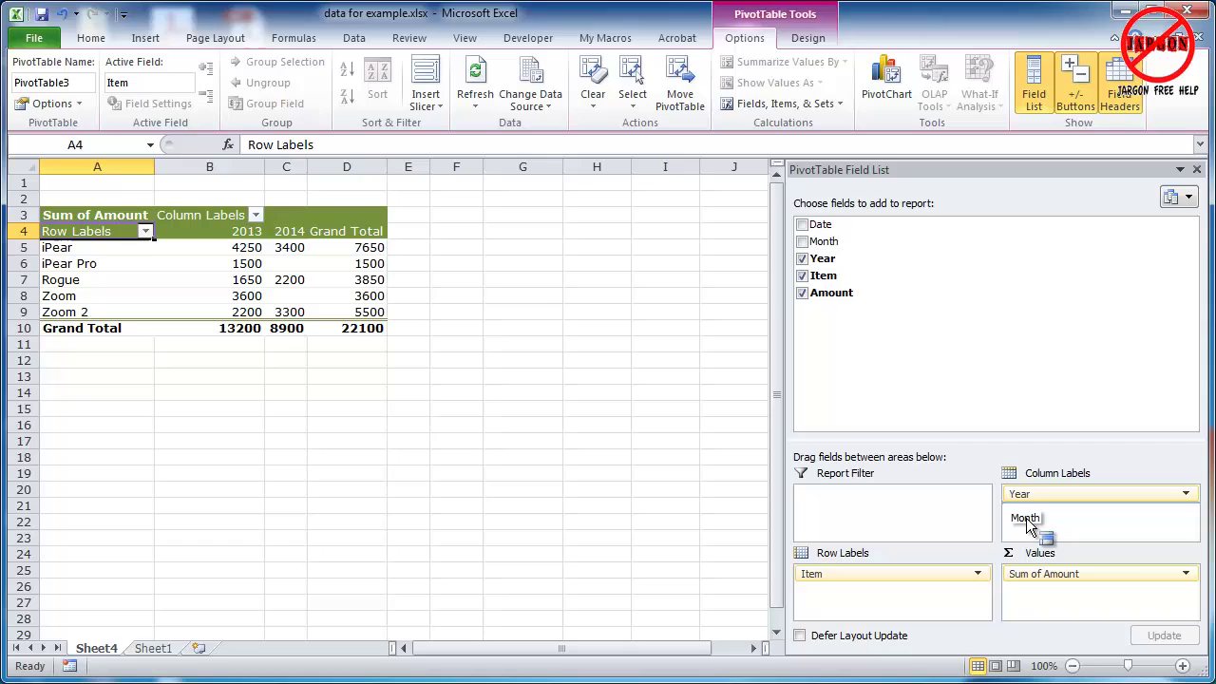
pyautogui.moveTo(1028, 525)
pyautogui.mouseDown()
pyautogui.moveTo(1034, 505)
pyautogui.moveTo(1036, 522)
pyautogui.mouseUp()
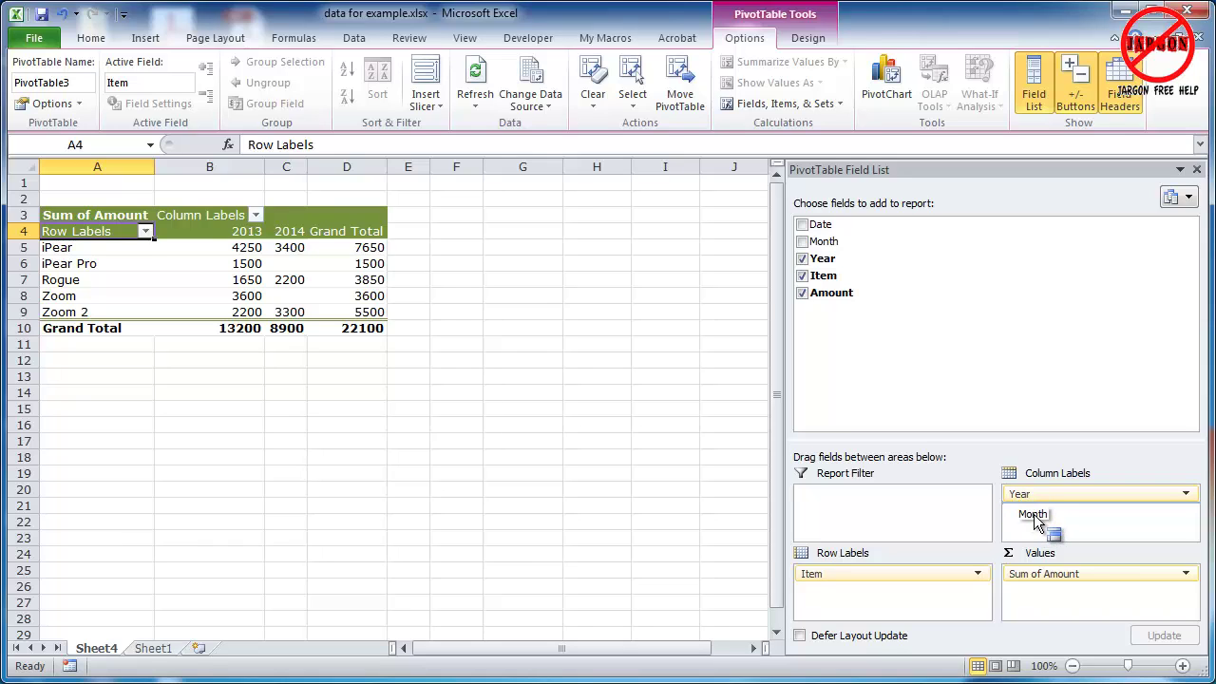
pyautogui.moveTo(1036, 522); pyautogui.dragTo(1038, 491)
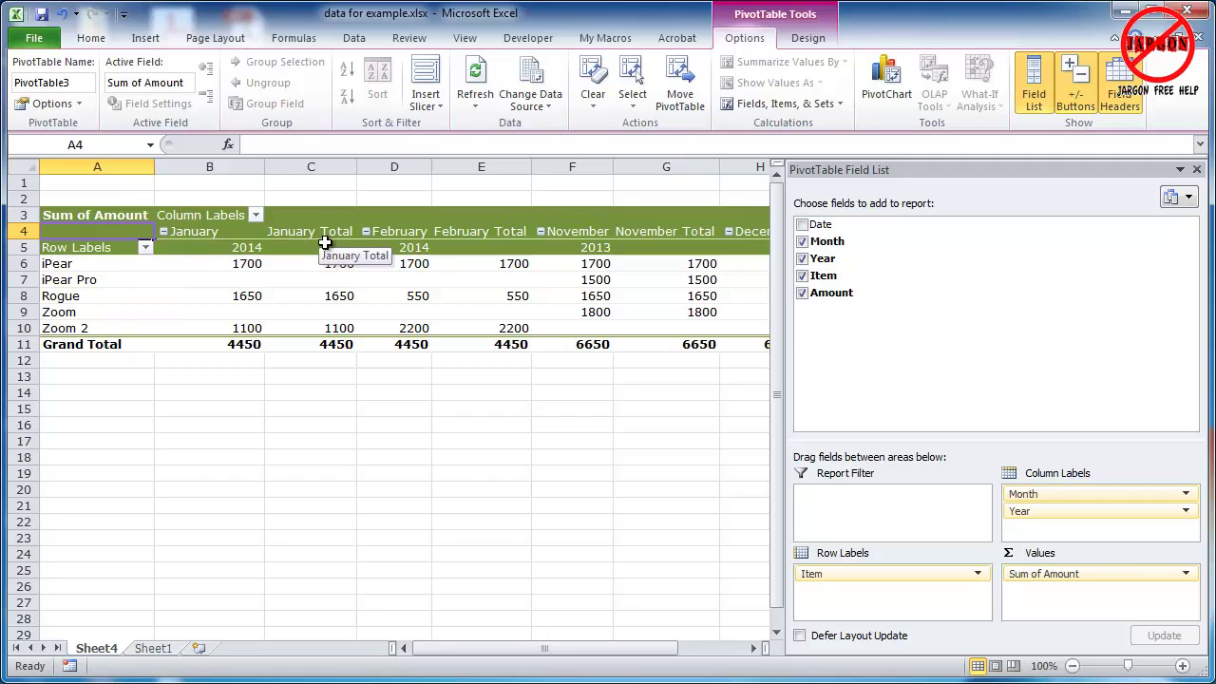
pyautogui.click(1114, 513)
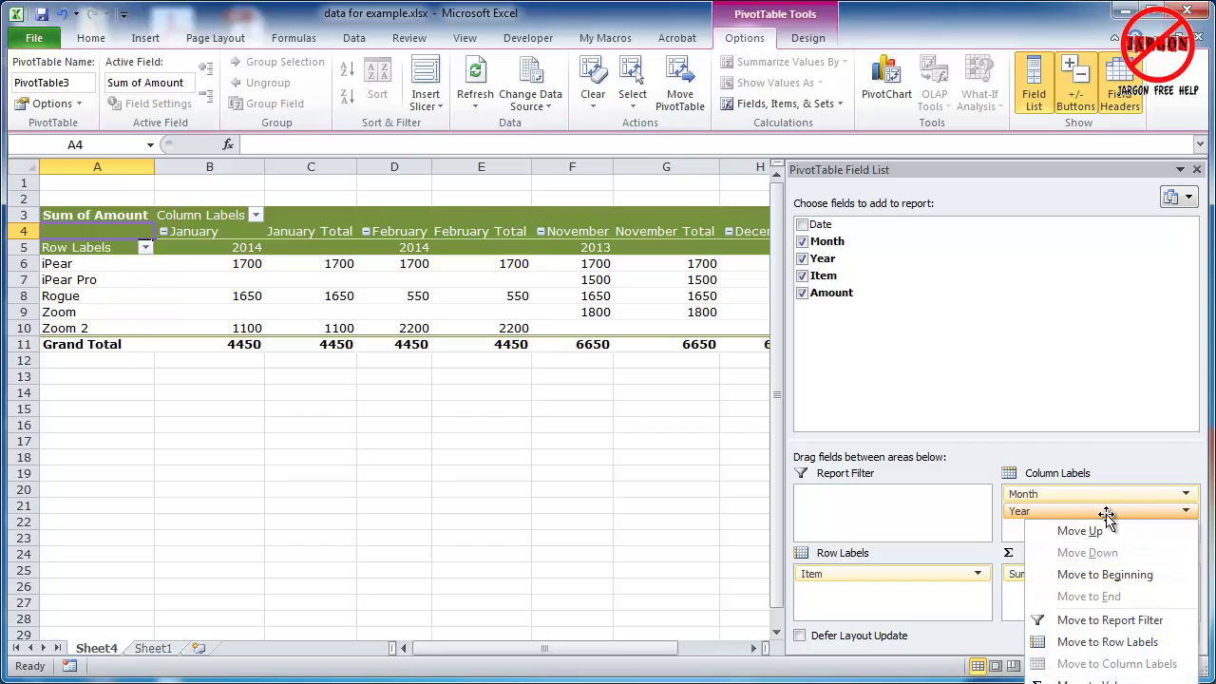
pyautogui.moveTo(1115, 513); pyautogui.dragTo(1110, 491)
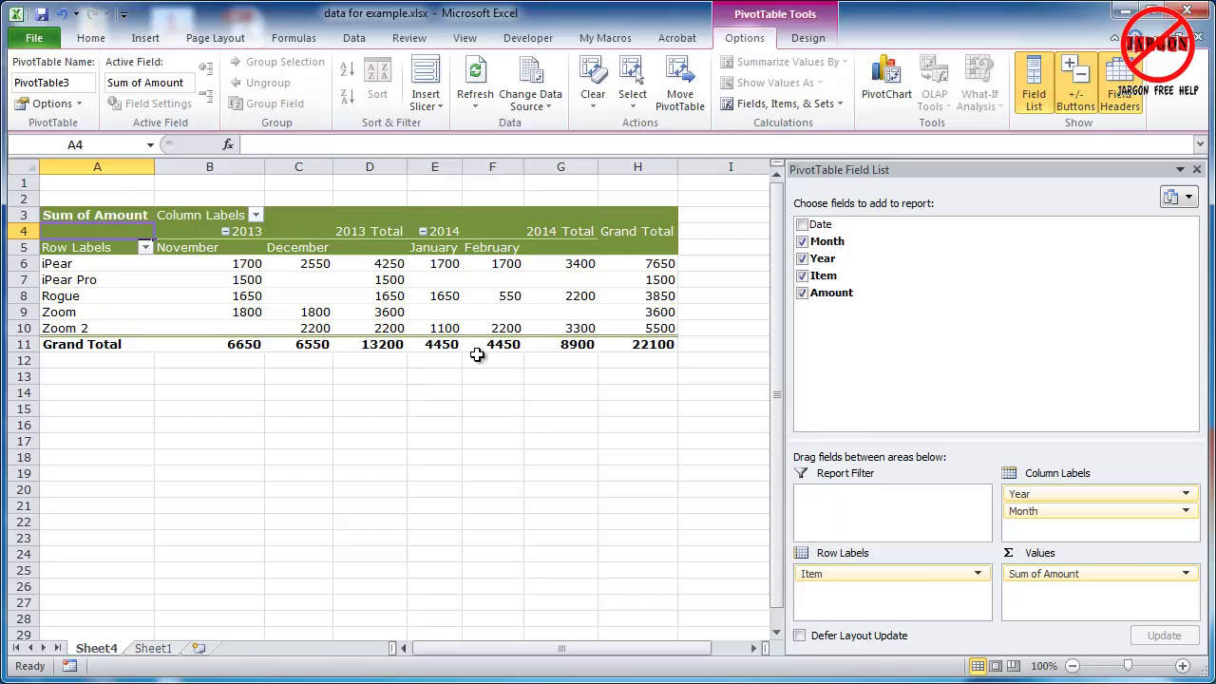
# - Move Item to the columns and nest Month under Year in the rows
pyautogui.moveTo(893, 575)
pyautogui.mouseDown()
pyautogui.moveTo(1038, 532)
pyautogui.moveTo(889, 583)
pyautogui.mouseUp()
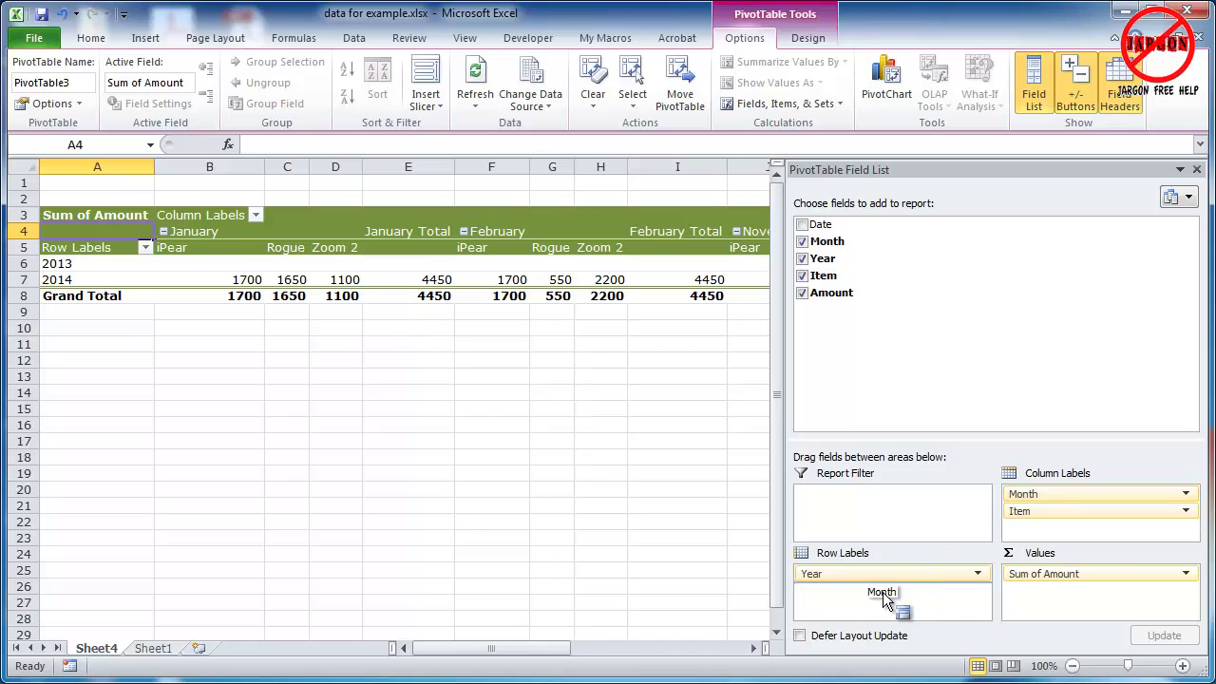
pyautogui.moveTo(1052, 495); pyautogui.dragTo(884, 591)
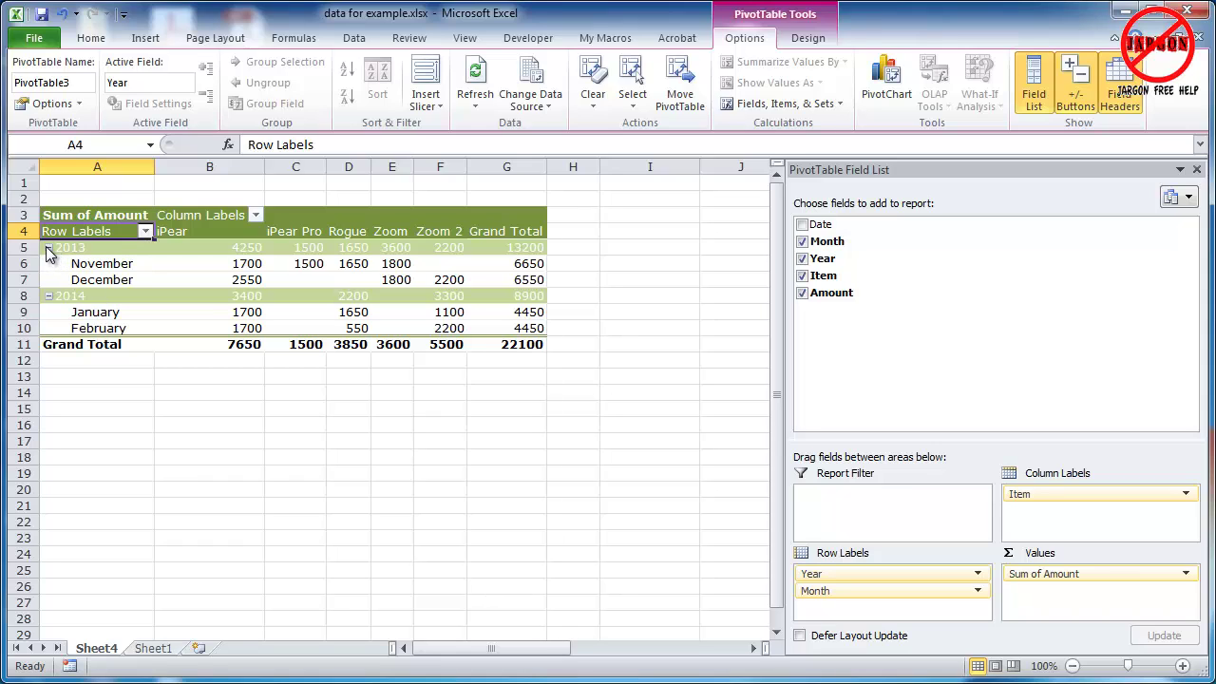
pyautogui.click(48, 247)
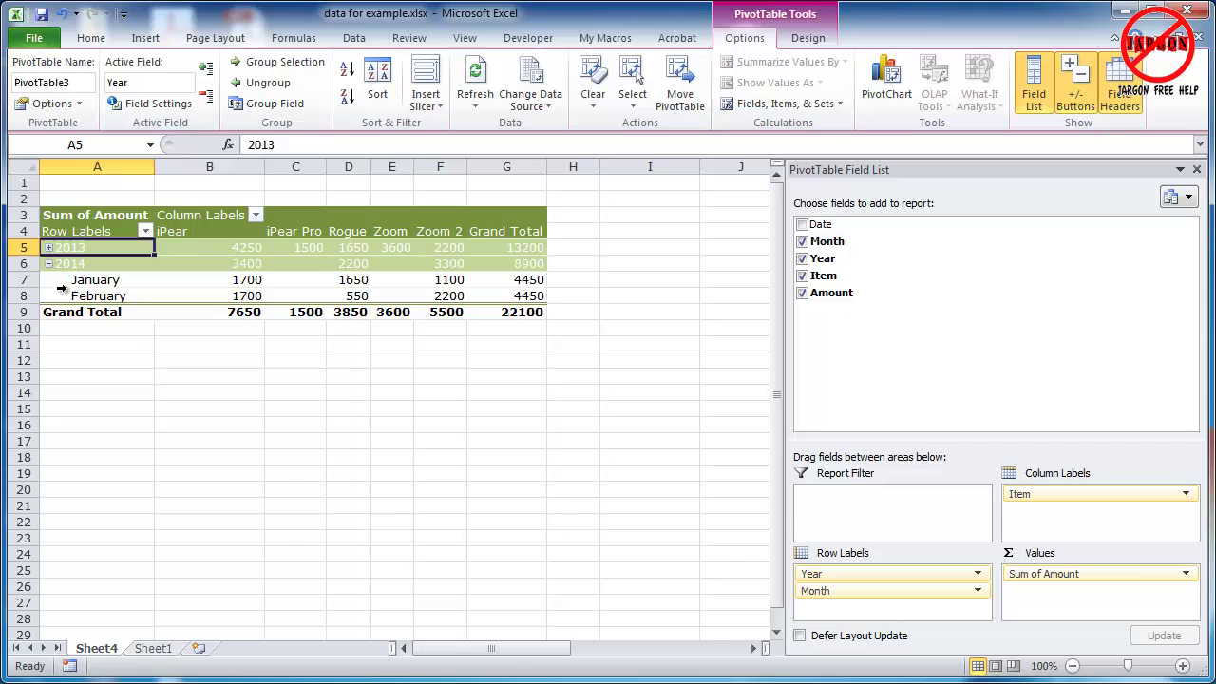
pyautogui.click(49, 263)
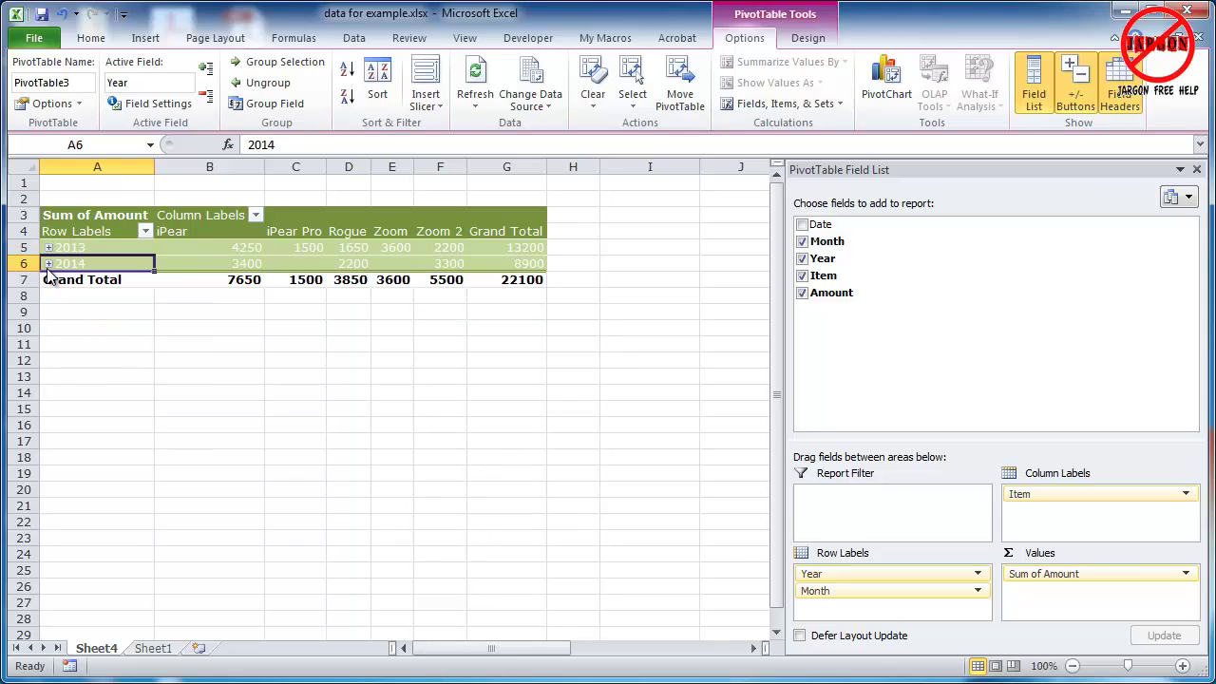
pyautogui.click(49, 263)
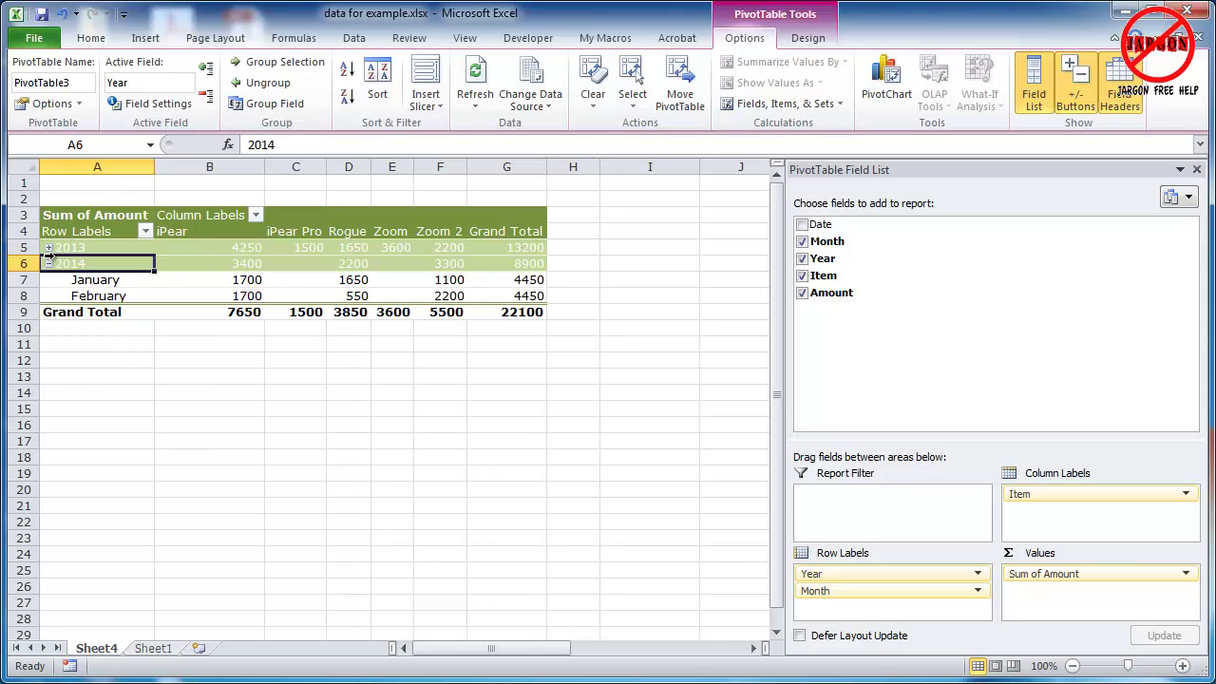
pyautogui.click(48, 248)
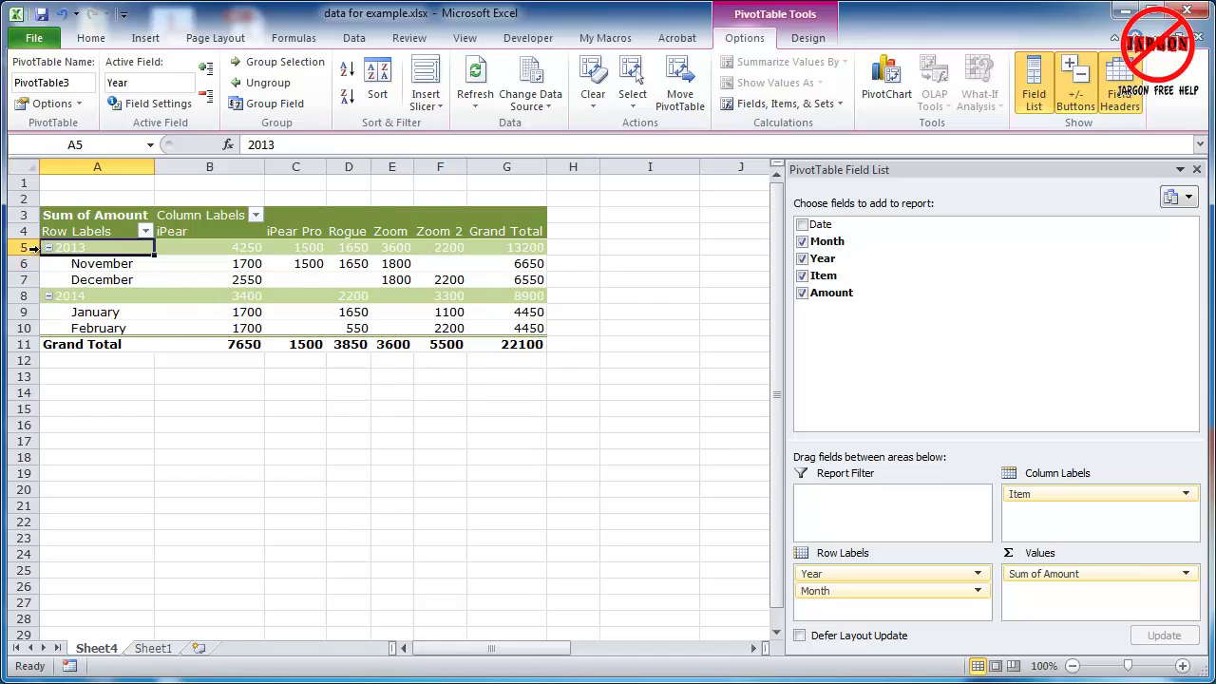
pyautogui.click(48, 247)
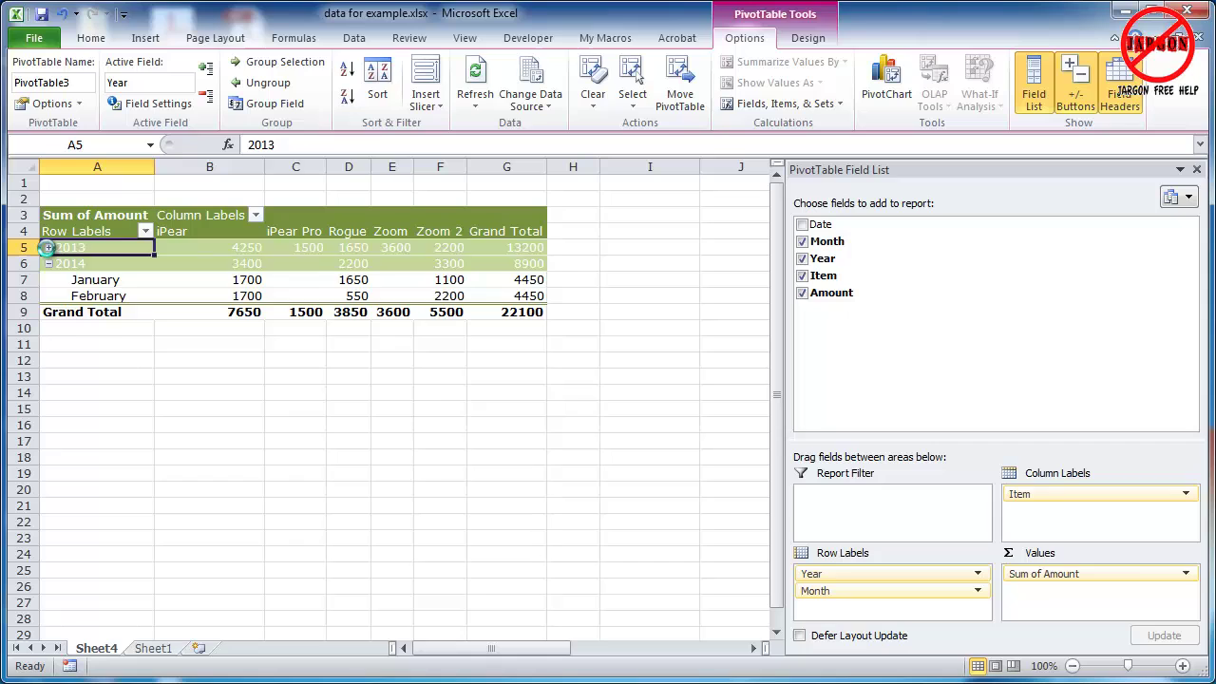
pyautogui.click(48, 247)
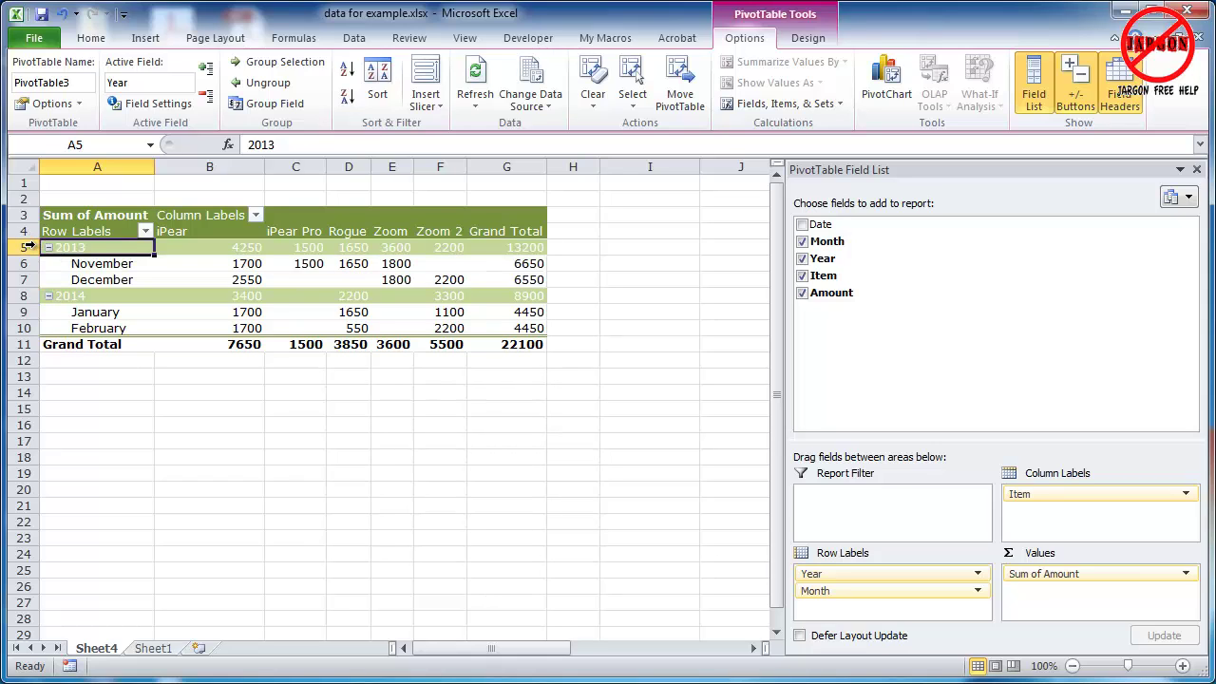
pyautogui.click(210, 263)
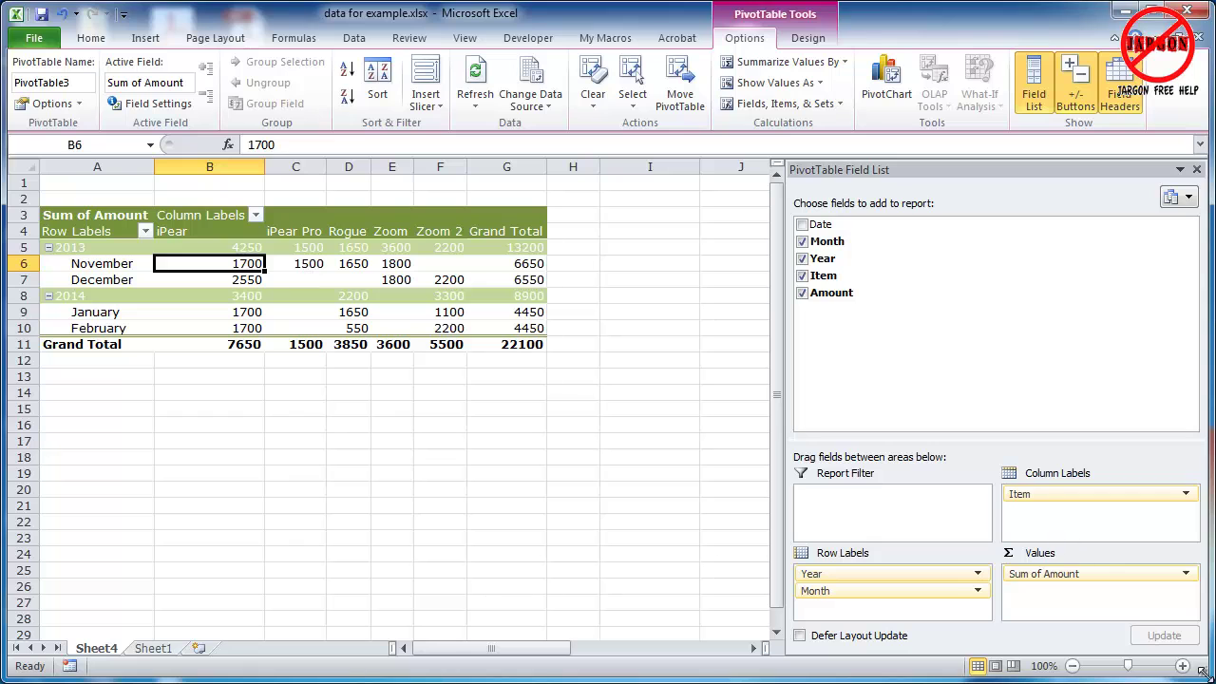
# - Shrink the Excel window and open the Sum of Amount value field menu
pyautogui.moveTo(1205, 672)
pyautogui.mouseDown()
pyautogui.moveTo(1113, 562)
pyautogui.moveTo(973, 593)
pyautogui.mouseUp()
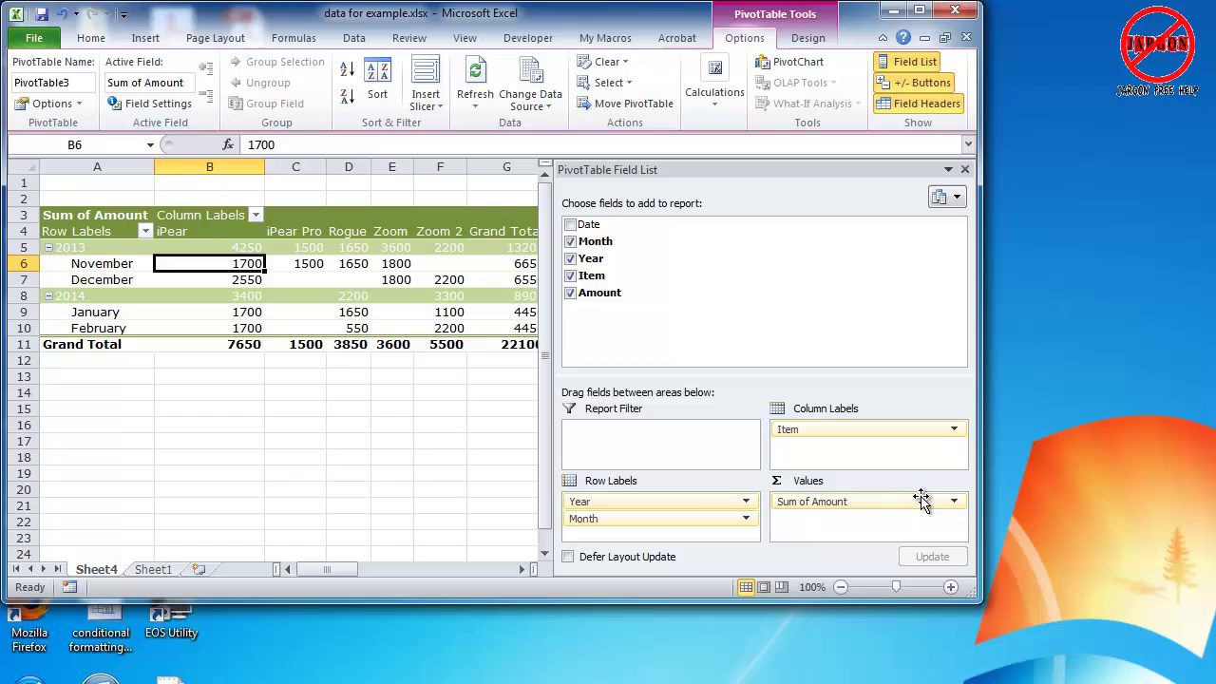
pyautogui.click(844, 503)
pyautogui.click(844, 501)
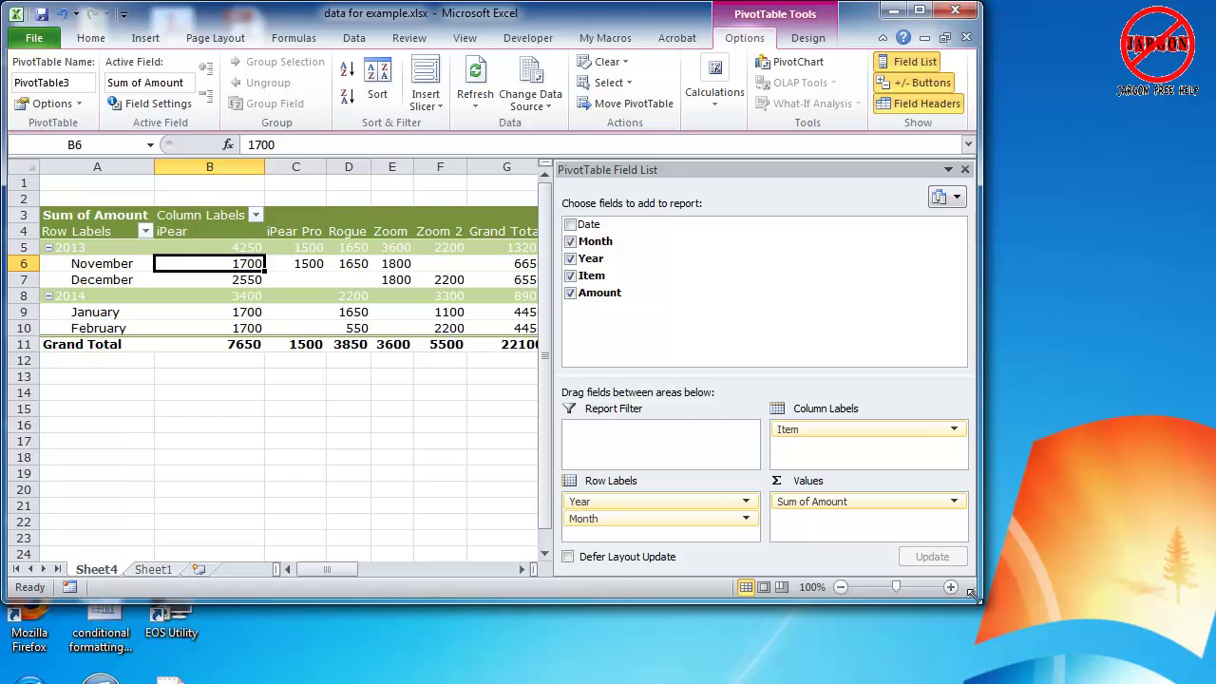
pyautogui.moveTo(971, 592)
pyautogui.mouseDown()
pyautogui.moveTo(781, 468)
pyautogui.moveTo(758, 483)
pyautogui.mouseUp()
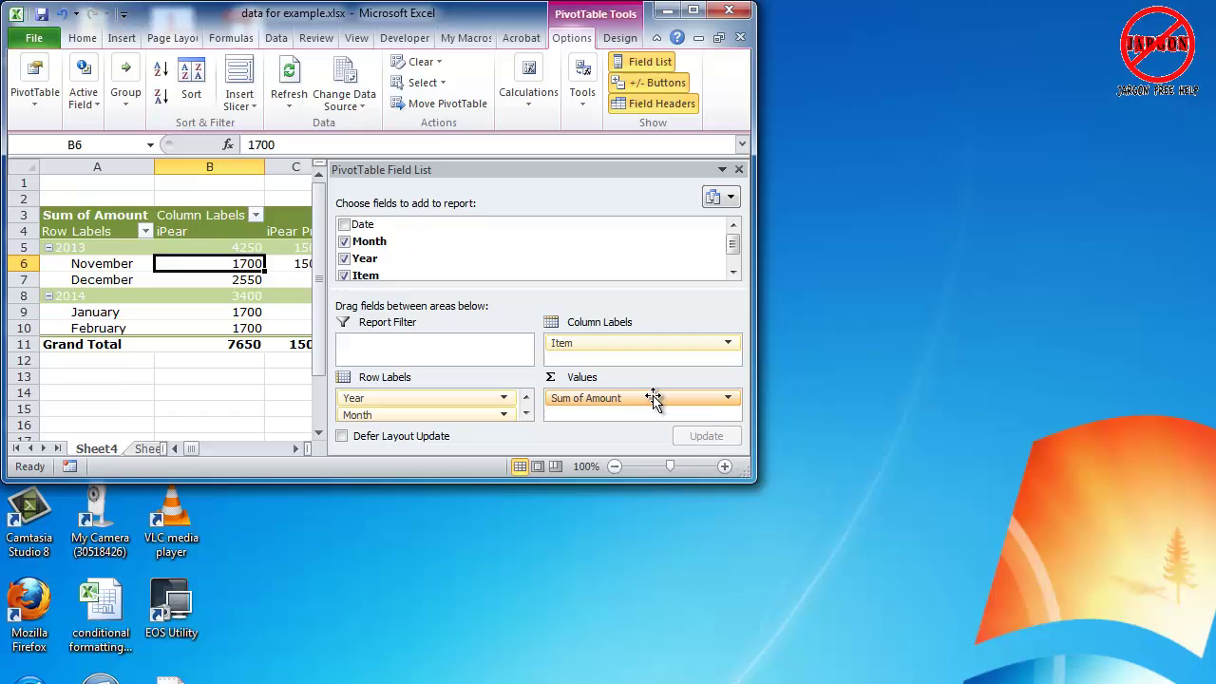
pyautogui.click(605, 399)
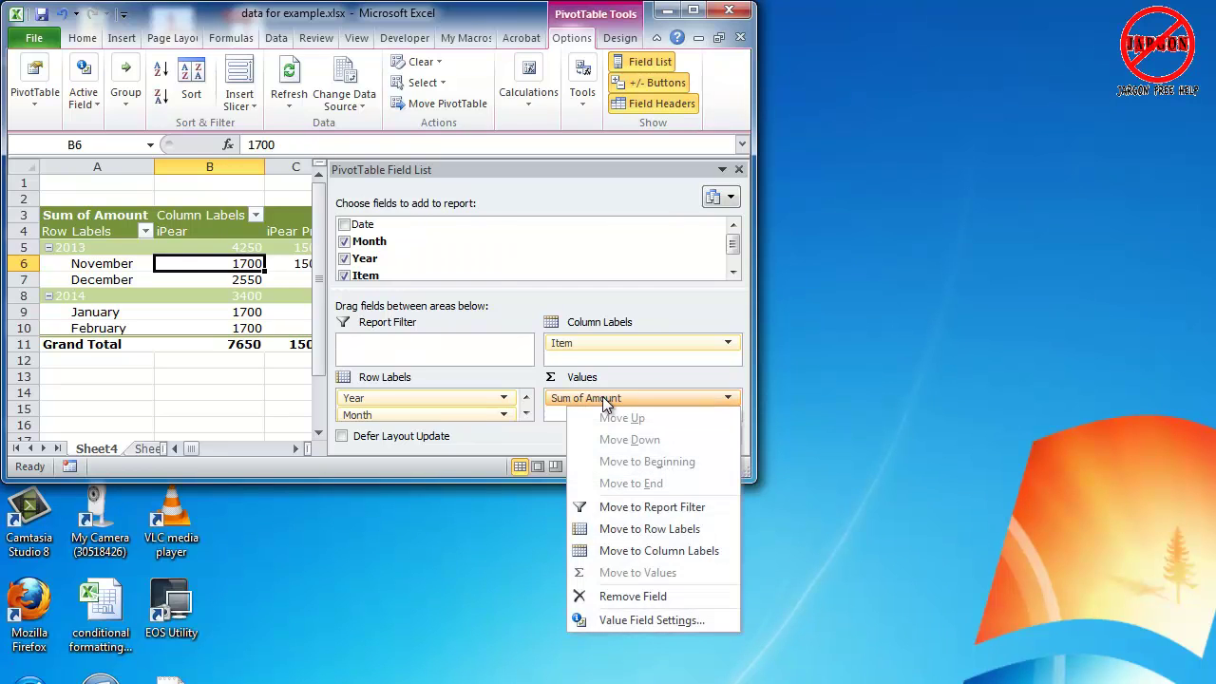
# - Switch the Amount value field from Sum to Count in Value Field Settings
pyautogui.click(632, 622)
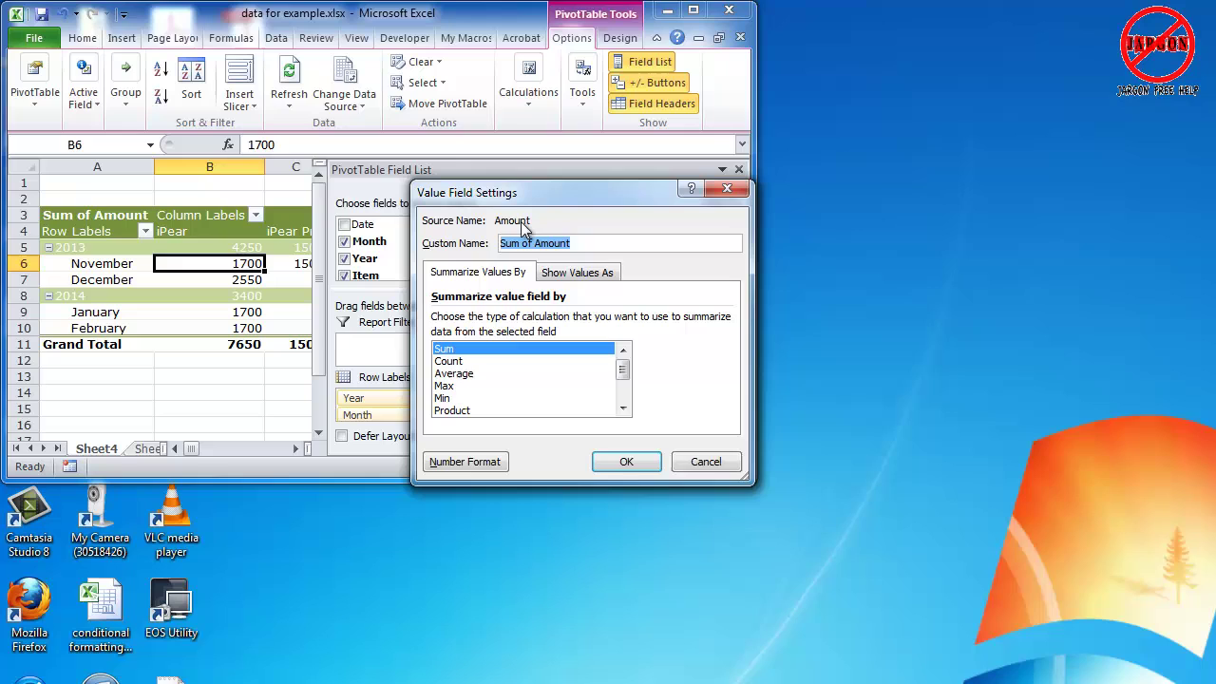
pyautogui.moveTo(559, 199); pyautogui.dragTo(684, 160)
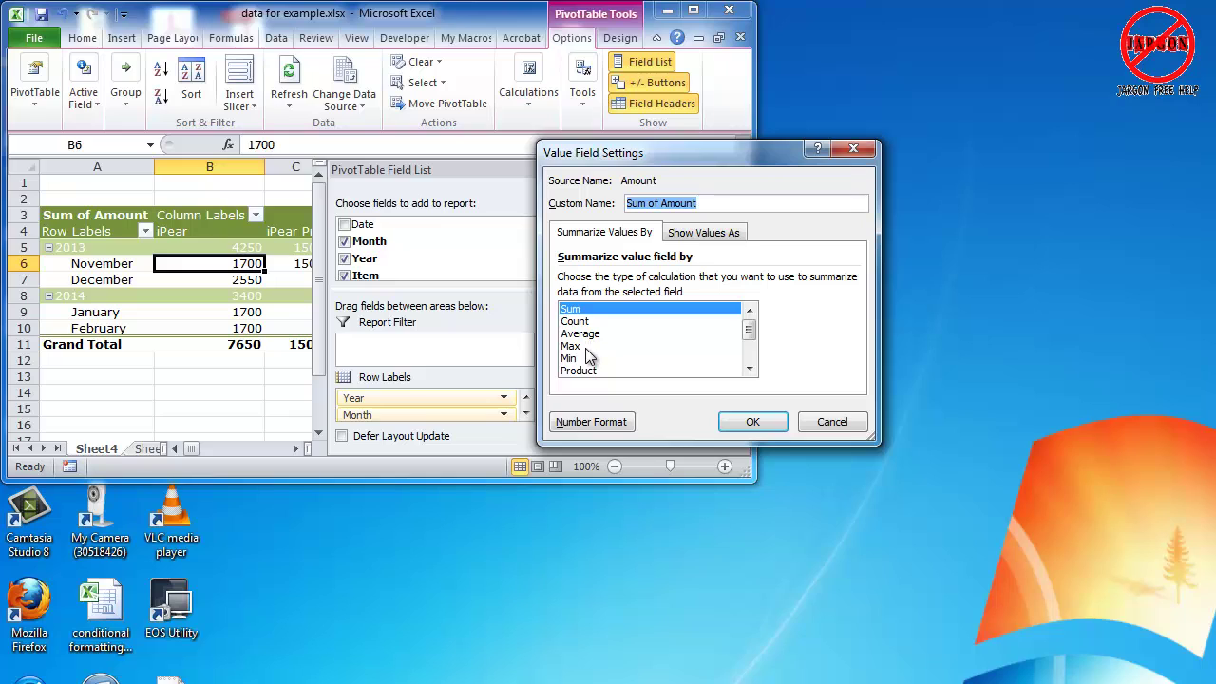
pyautogui.click(749, 368)
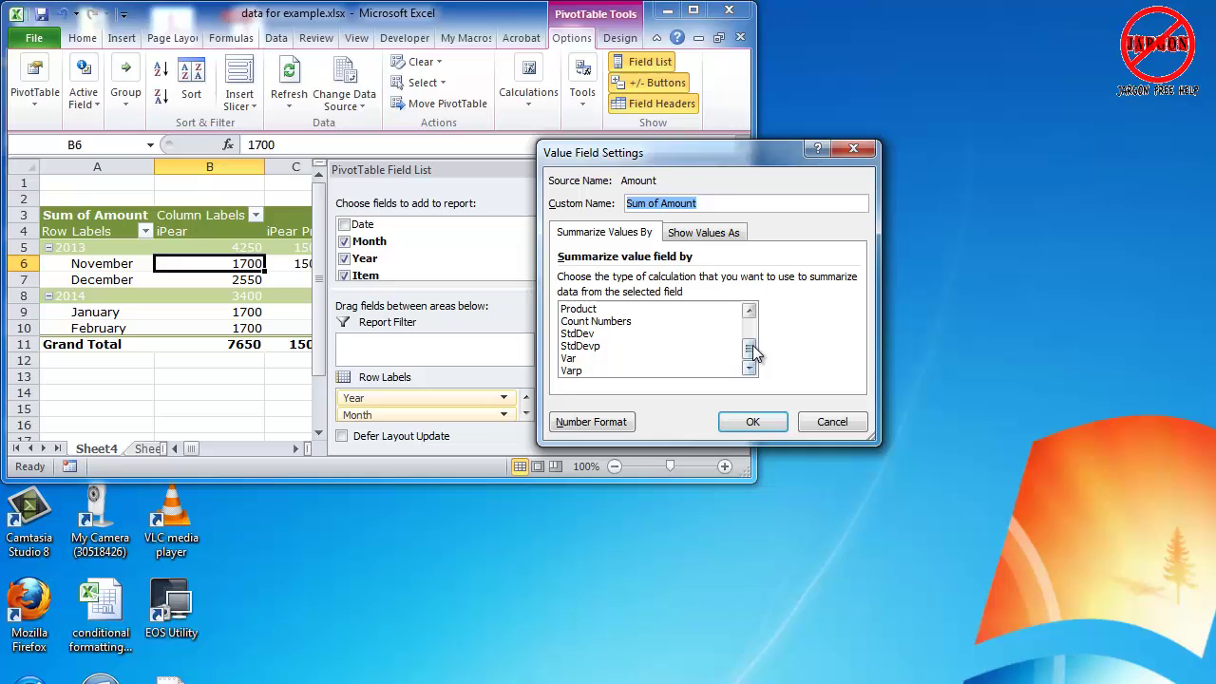
pyautogui.moveTo(751, 348); pyautogui.dragTo(748, 314)
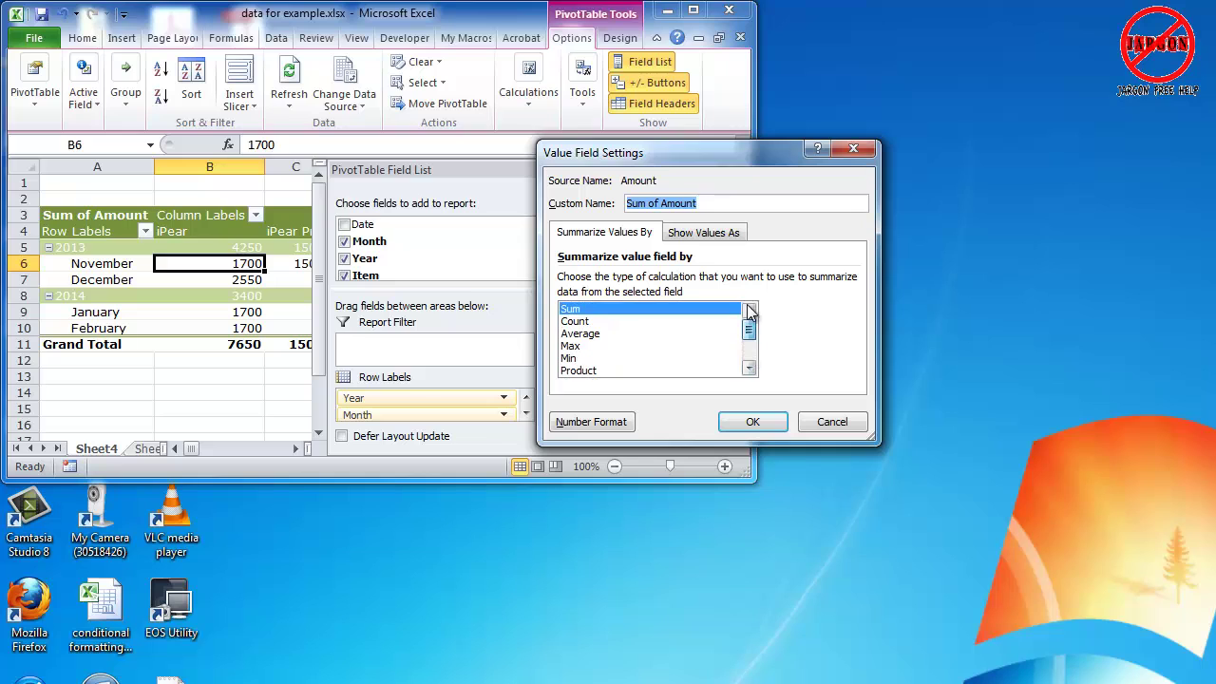
pyautogui.click(576, 322)
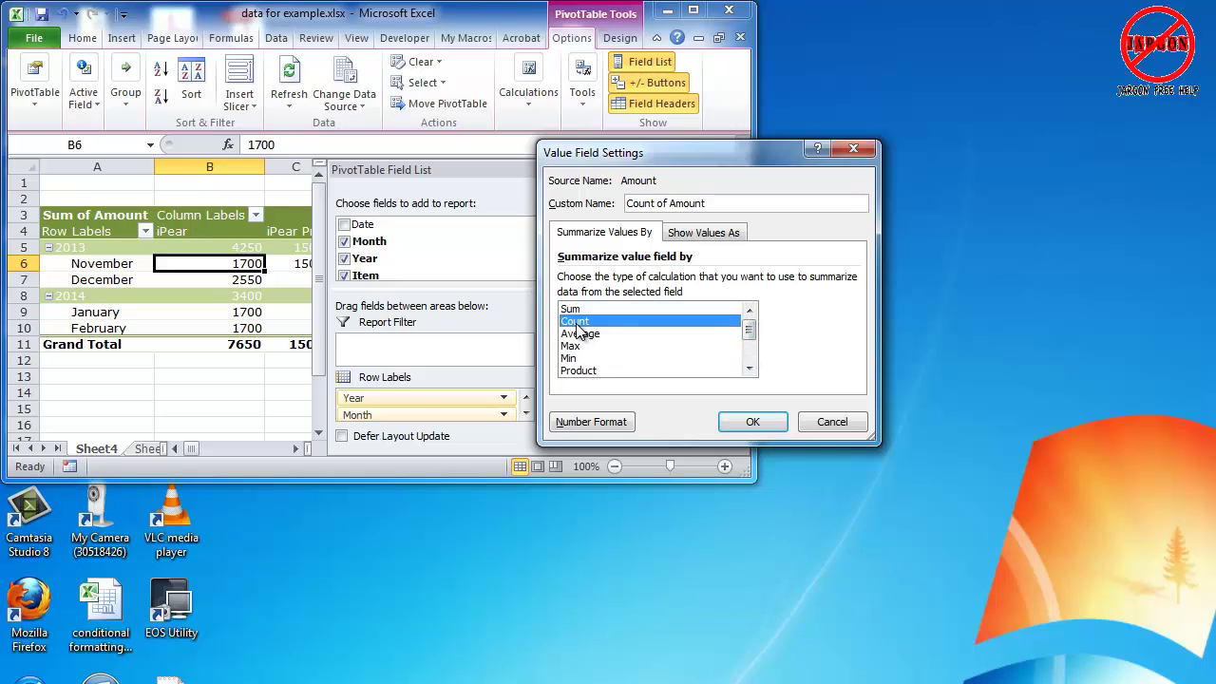
pyautogui.click(752, 422)
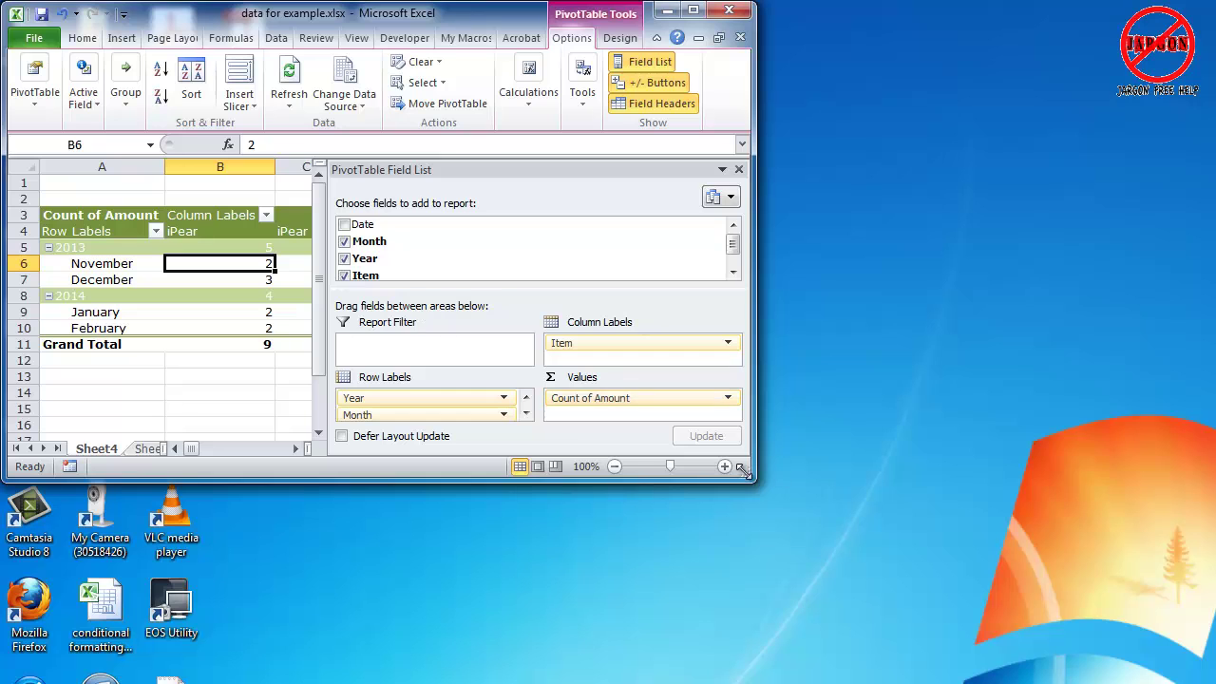
# - Change Count of Amount to Average in Value Field Settings
pyautogui.moveTo(742, 469); pyautogui.dragTo(1196, 663)
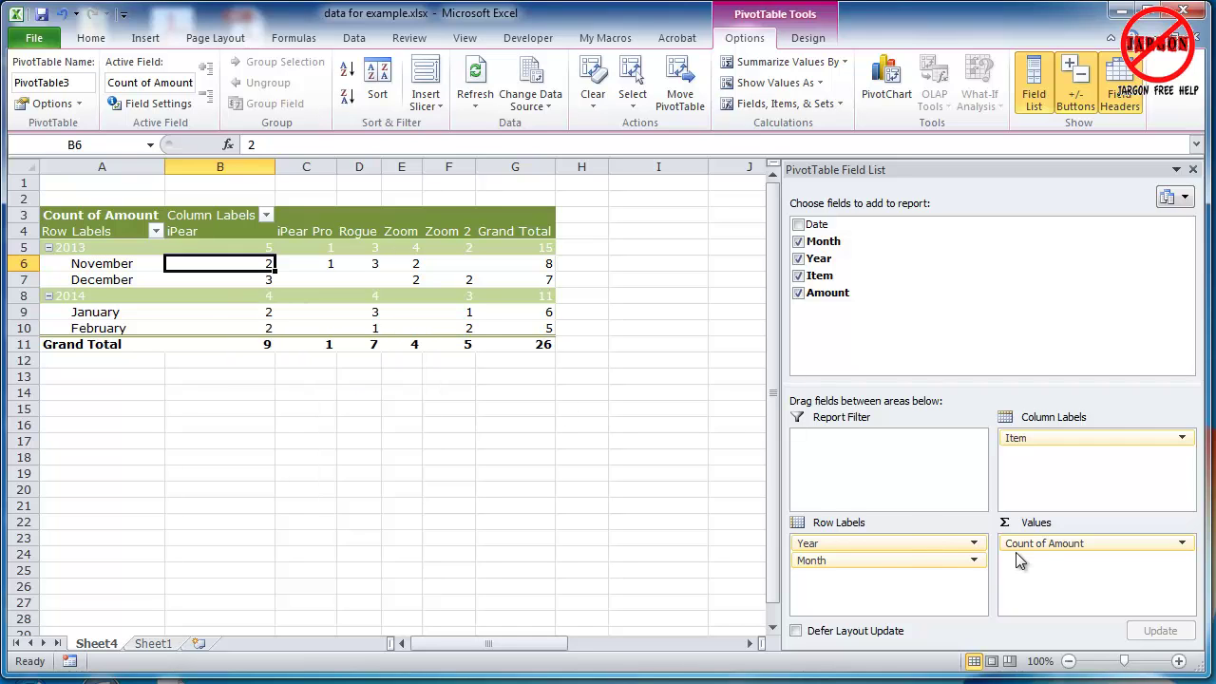
pyautogui.click(1153, 9)
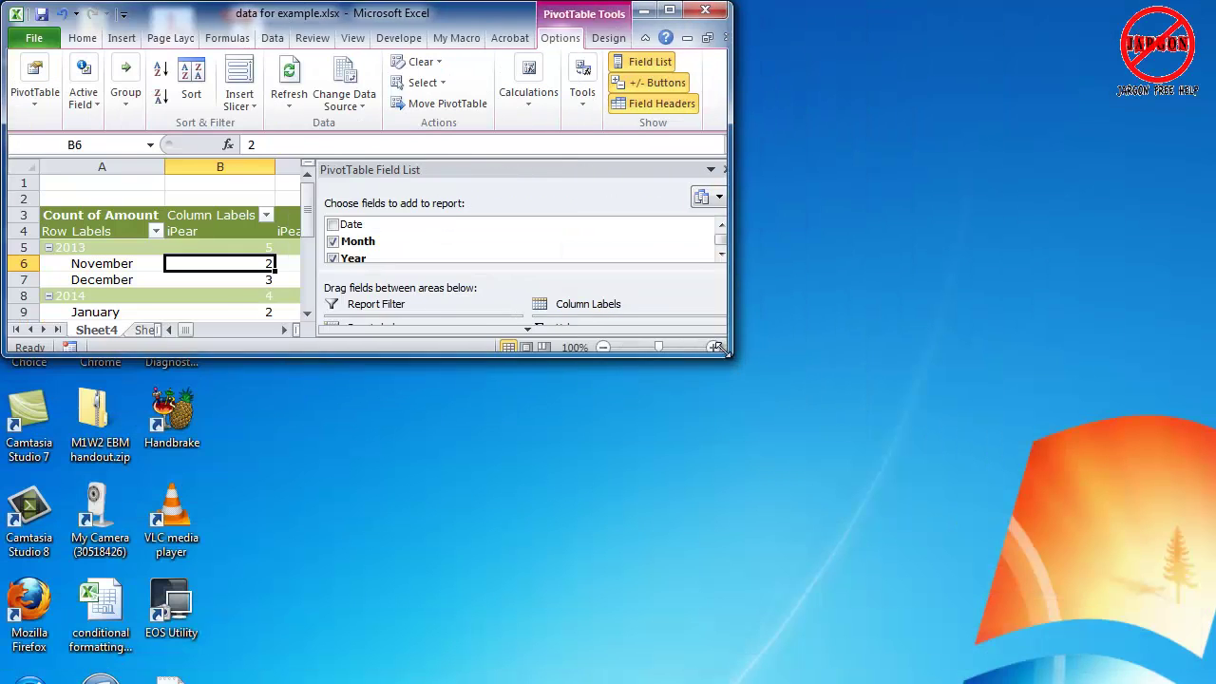
pyautogui.click(598, 385)
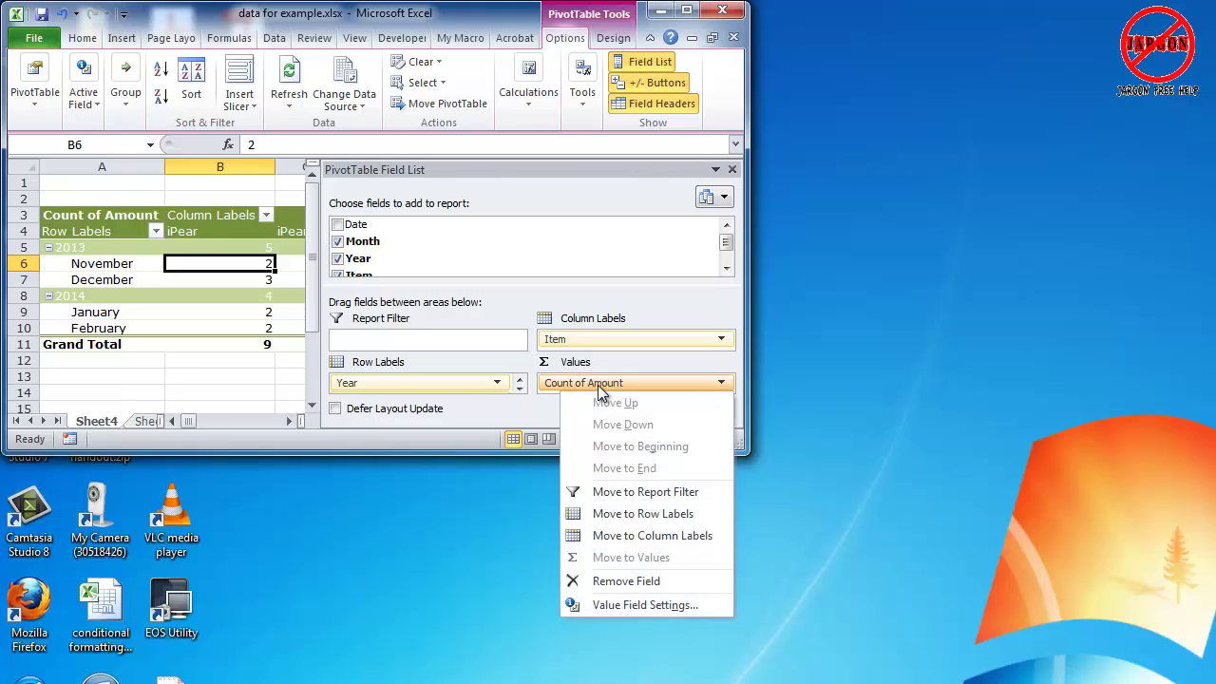
pyautogui.click(631, 606)
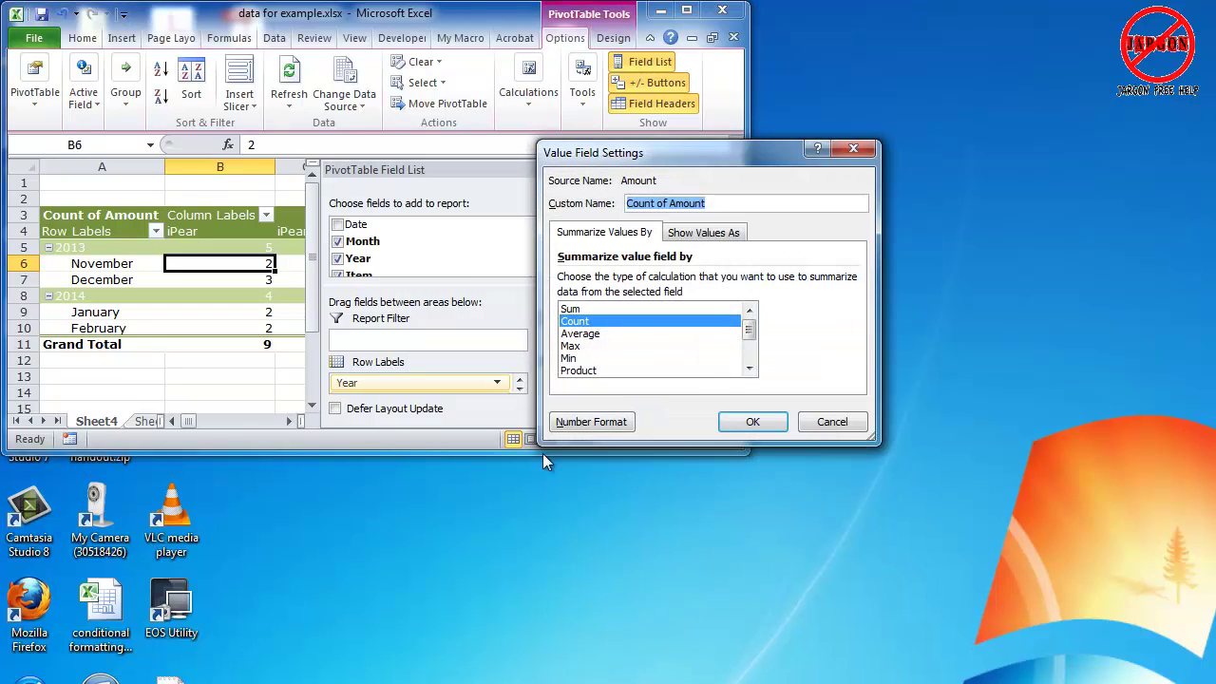
pyautogui.click(613, 333)
pyautogui.click(752, 423)
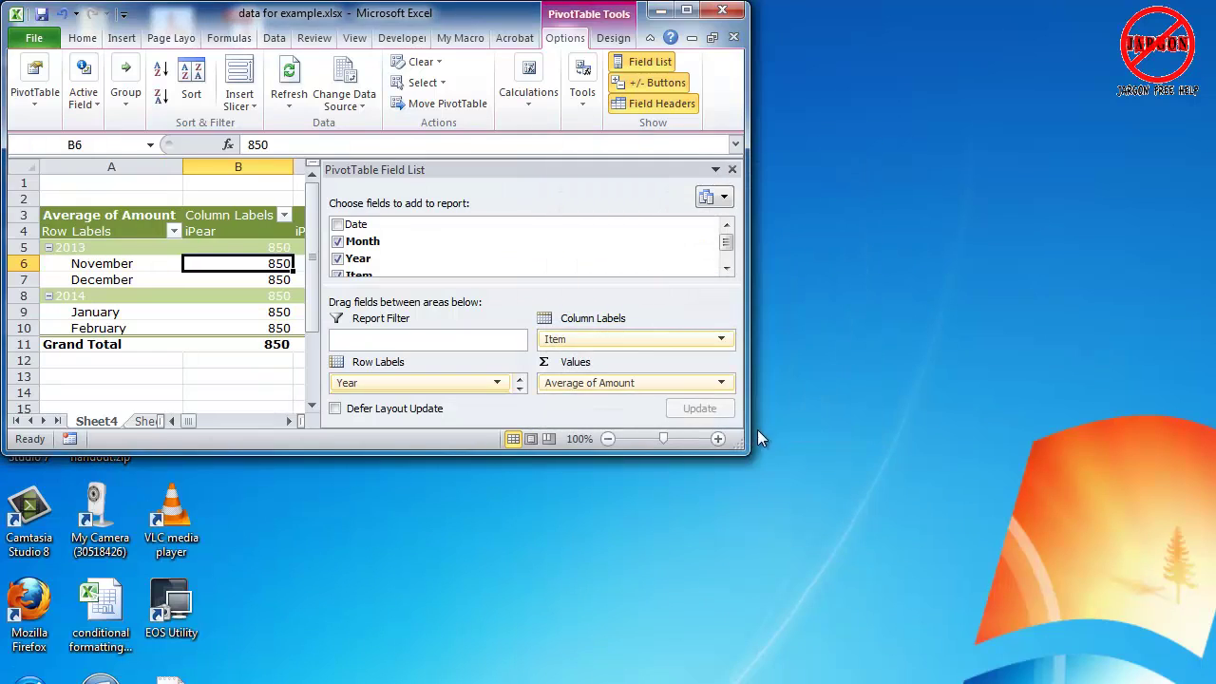
# - Add Amount back to Values as a sum and remove Average of Amount
pyautogui.moveTo(741, 442); pyautogui.dragTo(1207, 671)
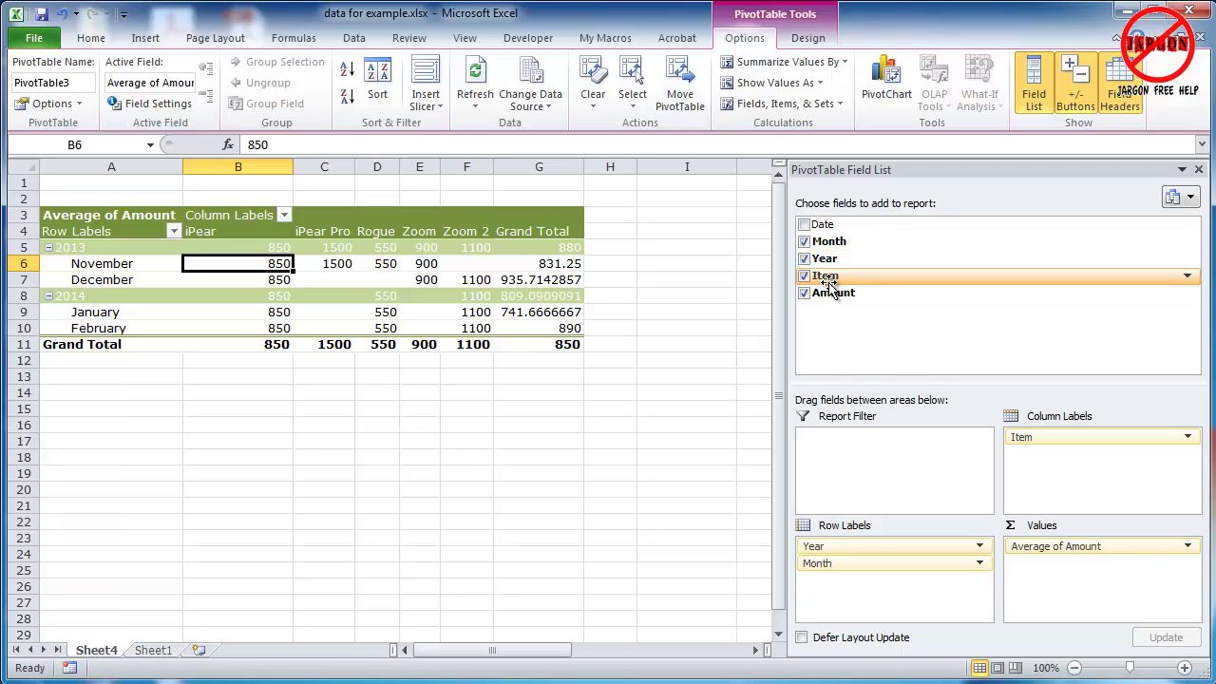
pyautogui.moveTo(832, 292); pyautogui.dragTo(1083, 565)
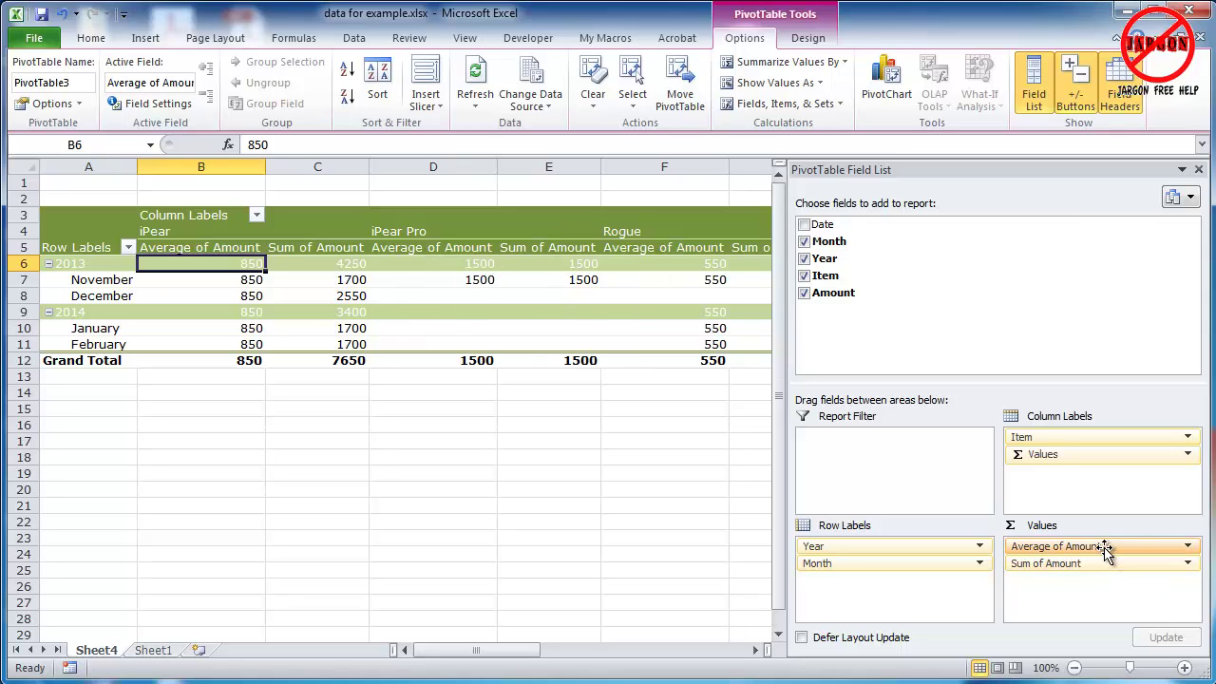
pyautogui.moveTo(1105, 548); pyautogui.dragTo(902, 321)
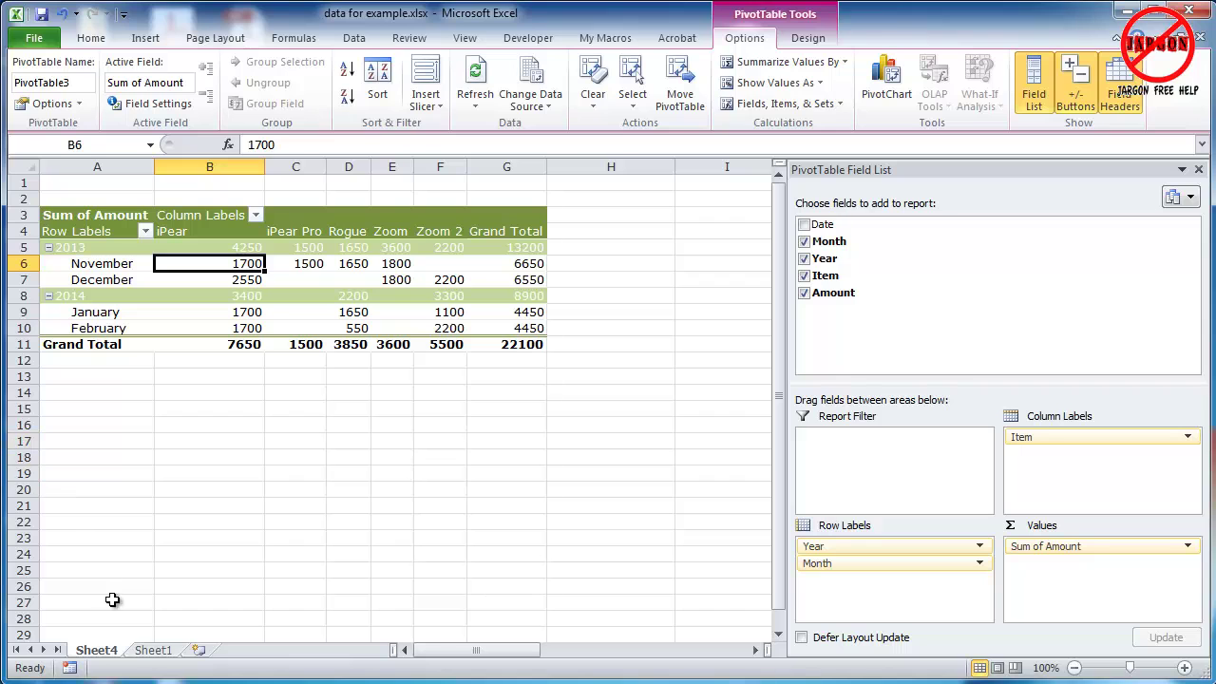
# - On Sheet1, change cell E6's 02/12/2013 iPear amount from 850 to 2000
pyautogui.click(152, 650)
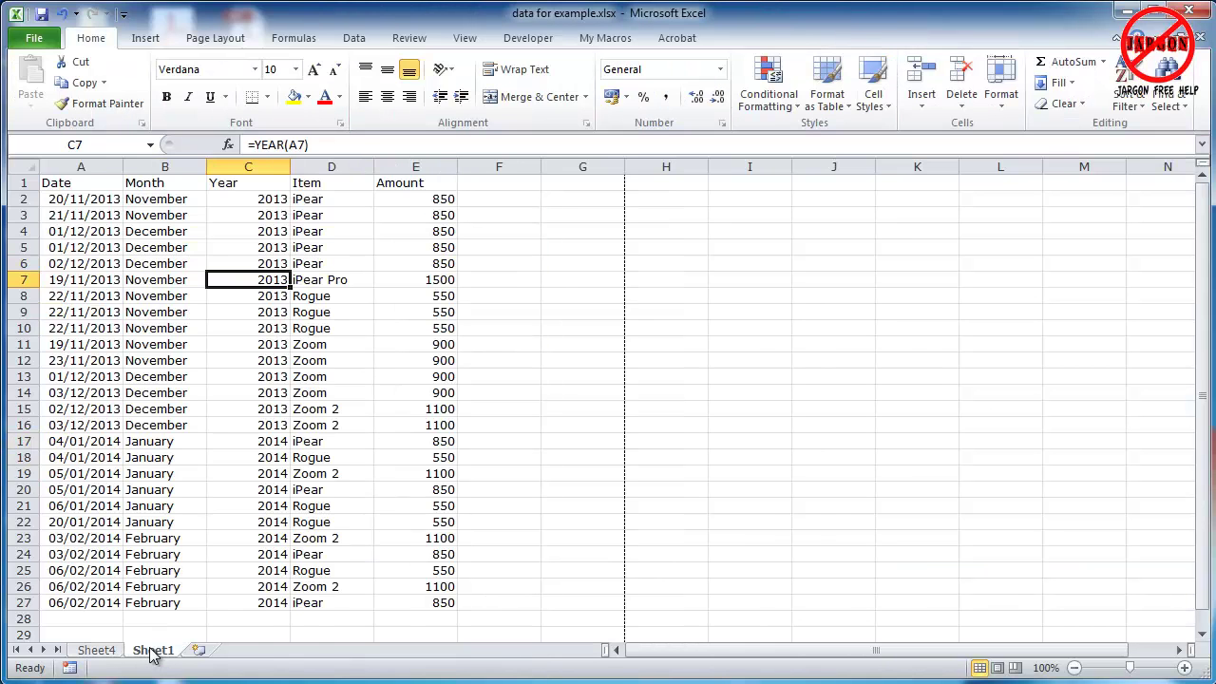
pyautogui.click(95, 650)
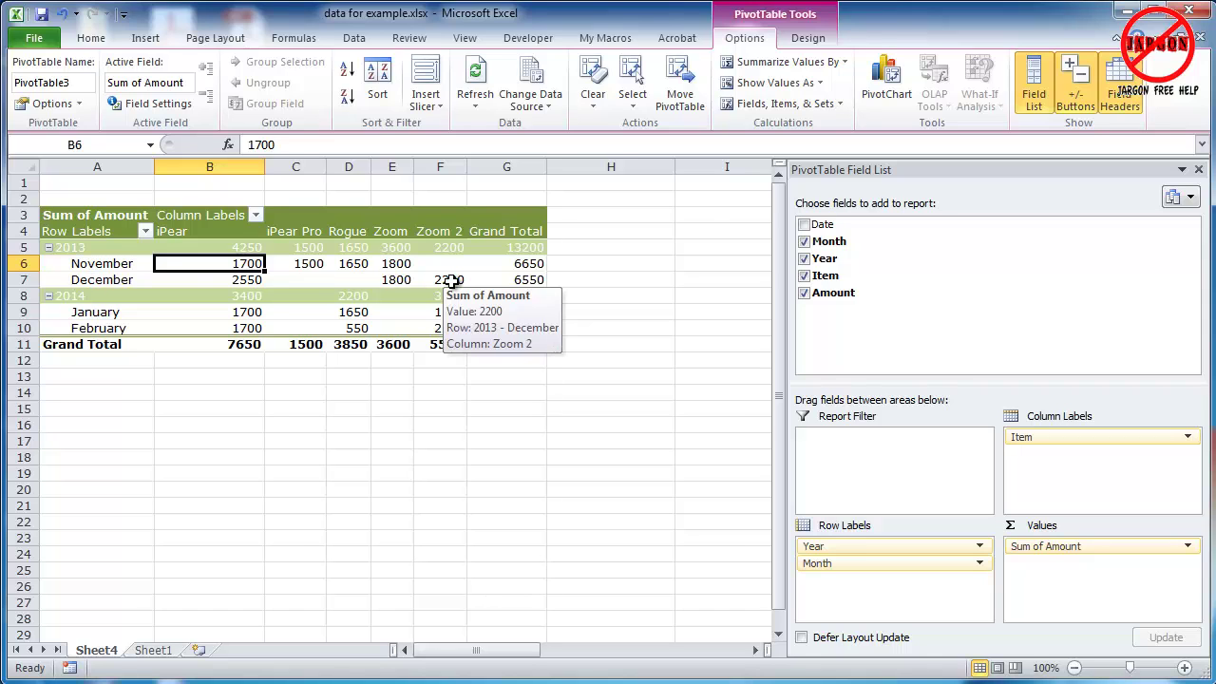
pyautogui.click(151, 650)
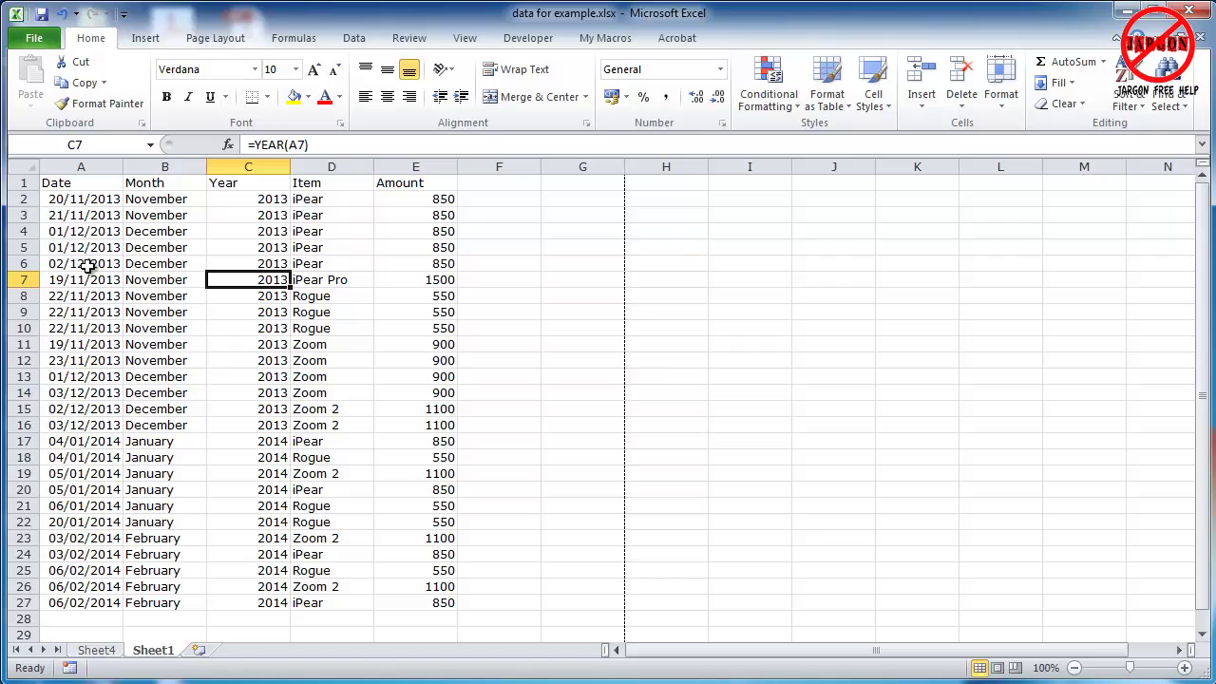
pyautogui.click(434, 263)
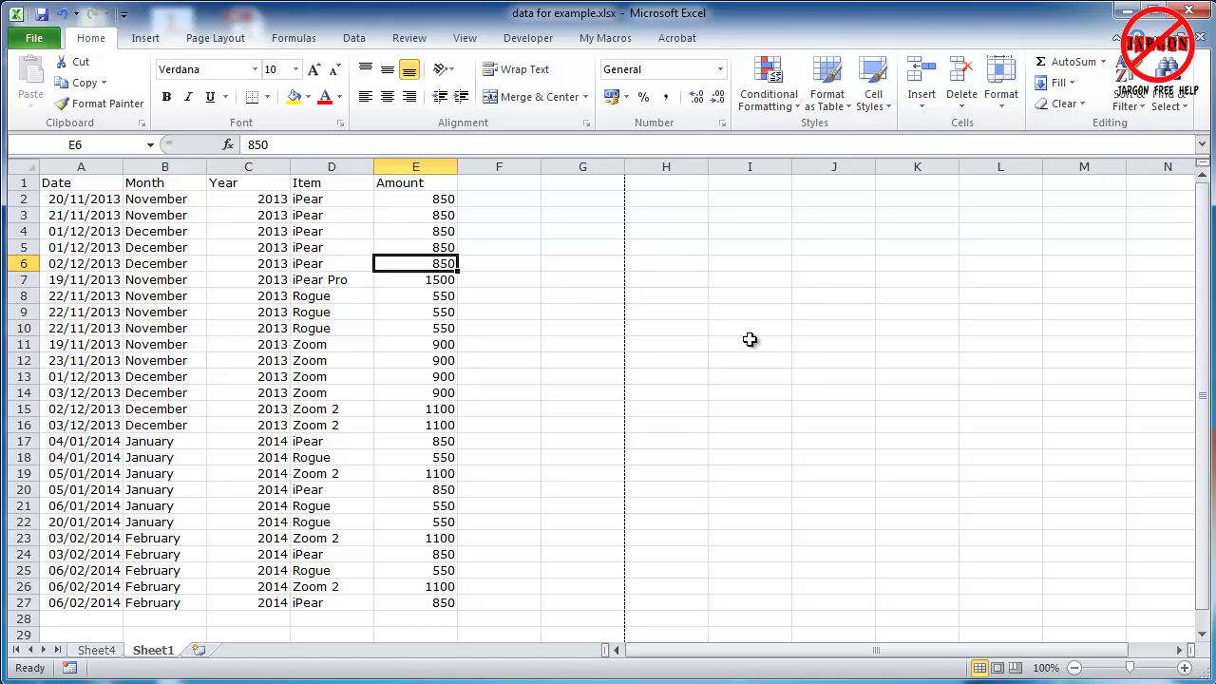
pyautogui.write('2000')
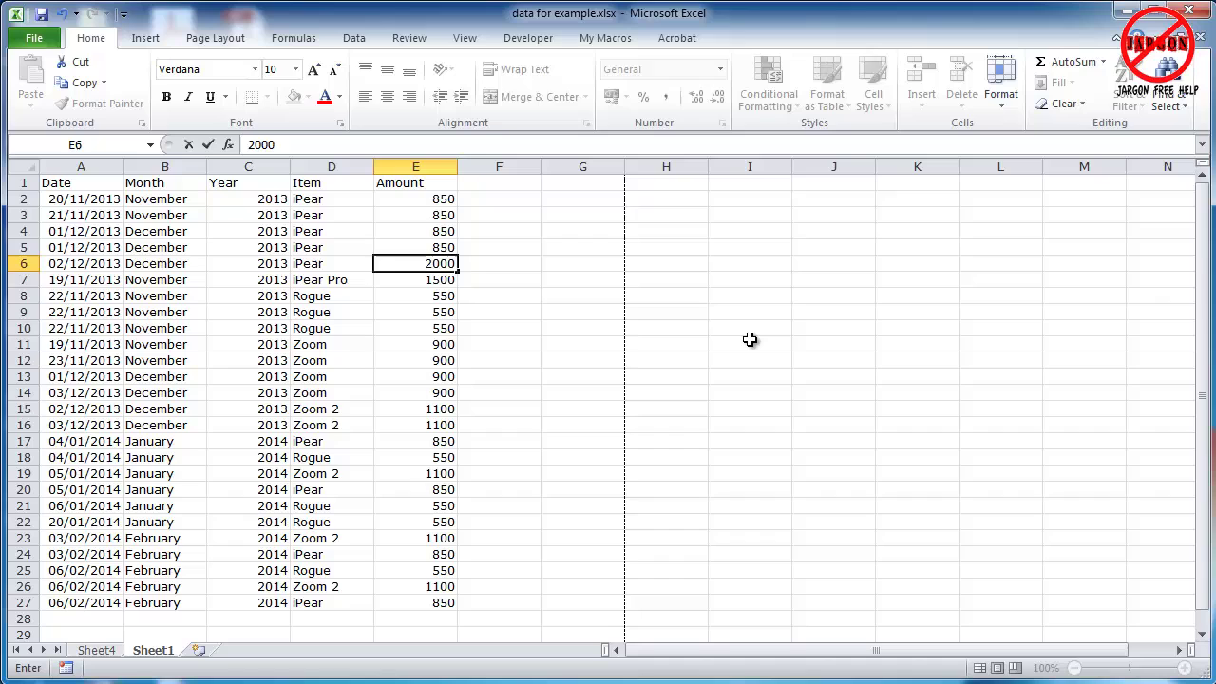
pyautogui.press('Return')
# - Refresh PivotTable3 on Sheet4 so December iPear reads 3700 and the total 23250
pyautogui.click(99, 651)
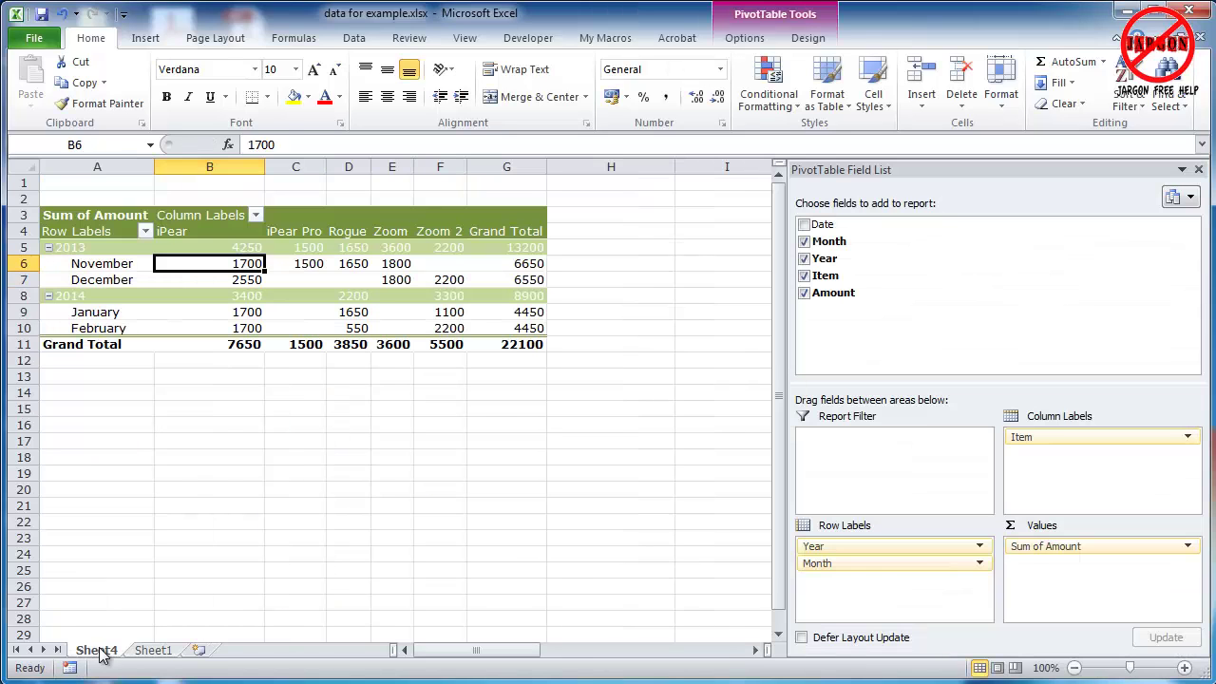
pyautogui.click(744, 38)
pyautogui.click(476, 76)
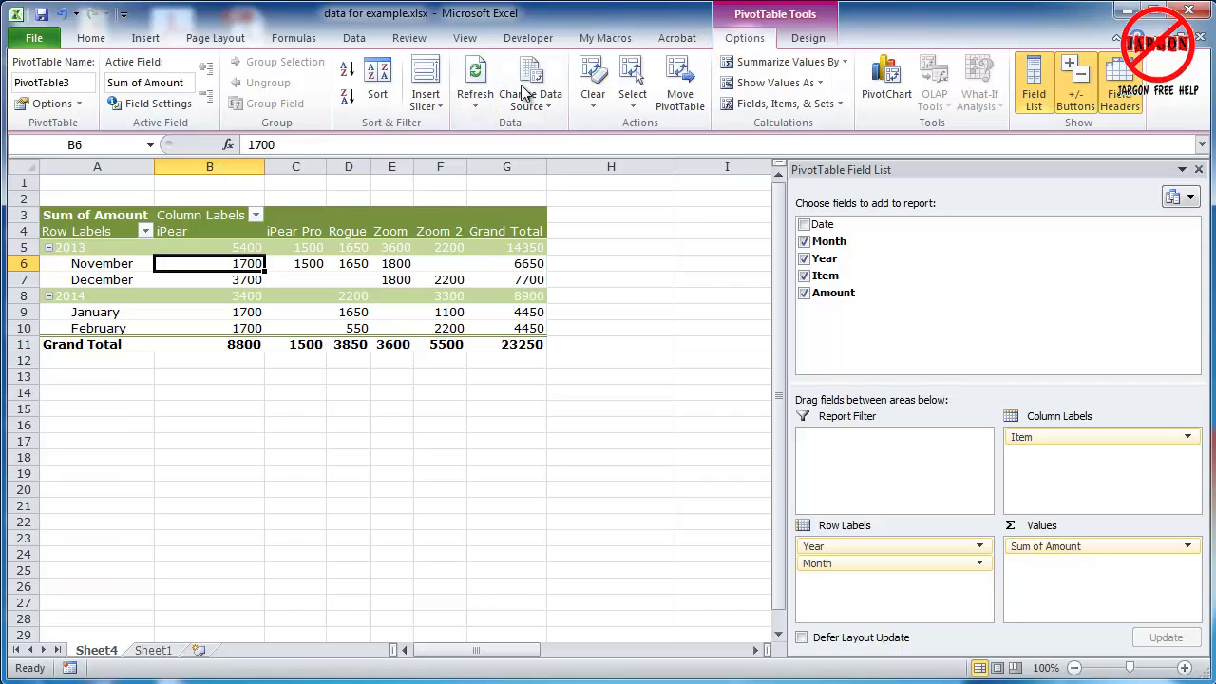
pyautogui.click(680, 210)
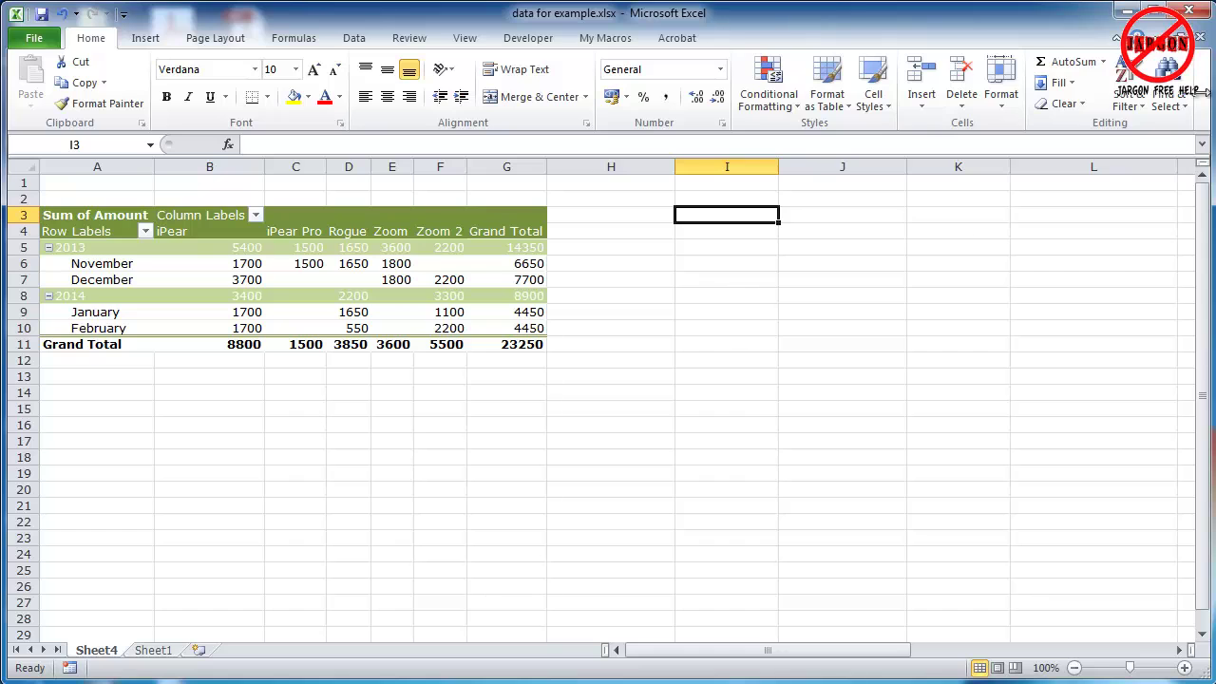
pyautogui.click(392, 266)
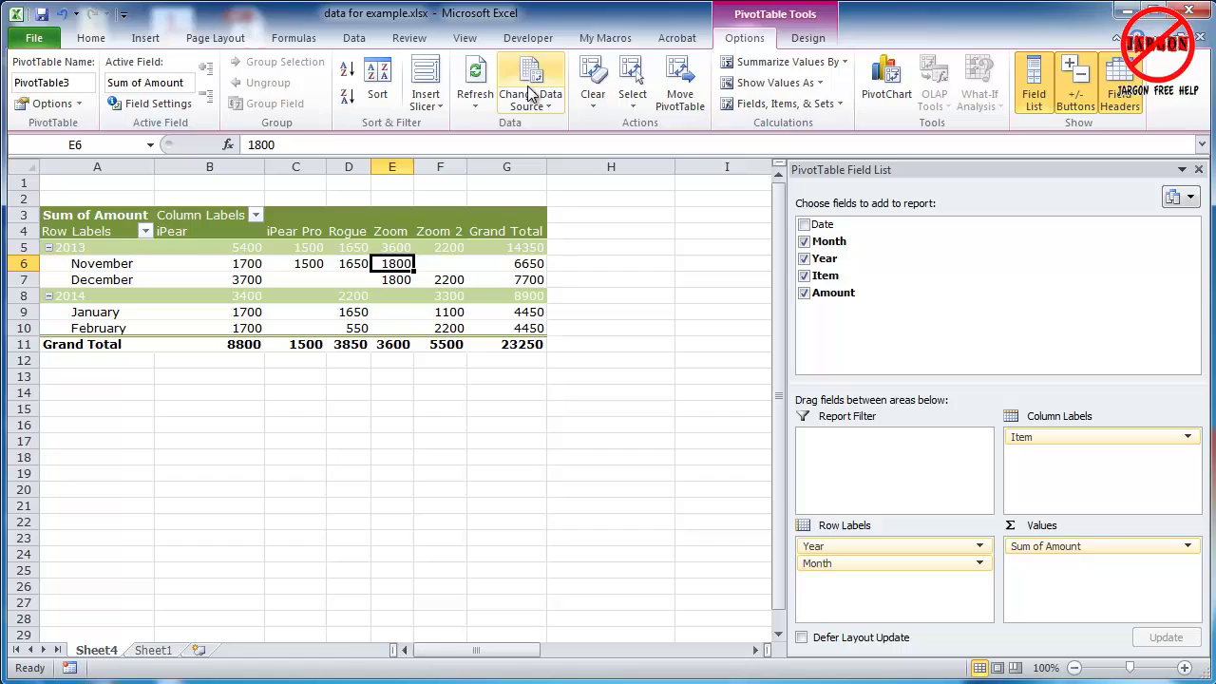
pyautogui.click(477, 81)
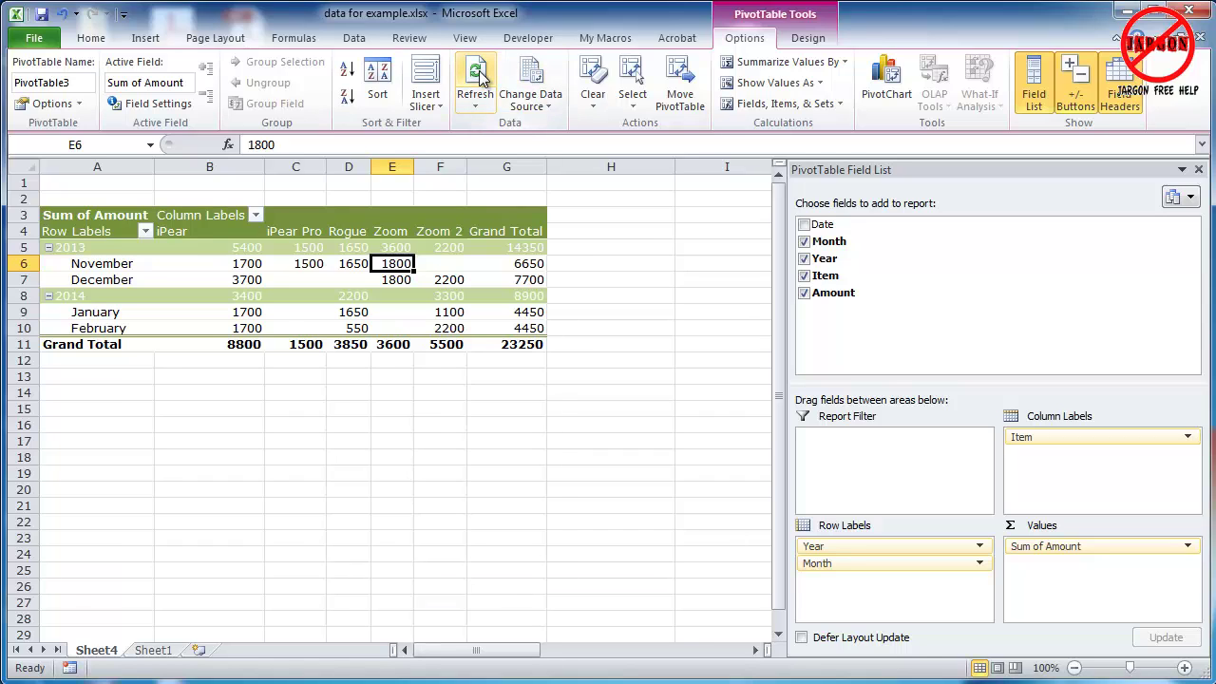